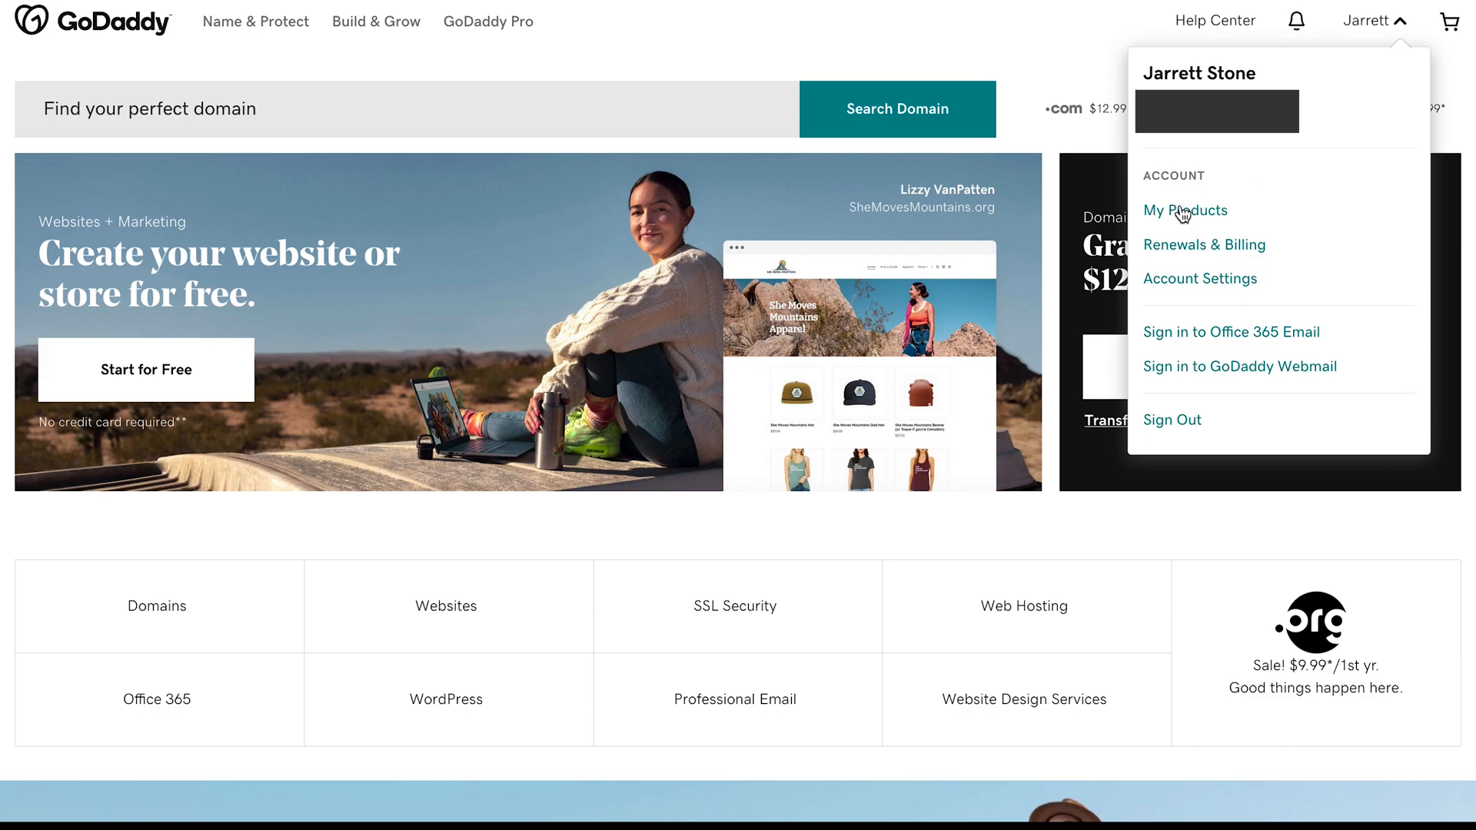
- Open the management page of the Business Hosting plan and start installing an application on texasclassactionlawyer.com
left_click(1182, 212)
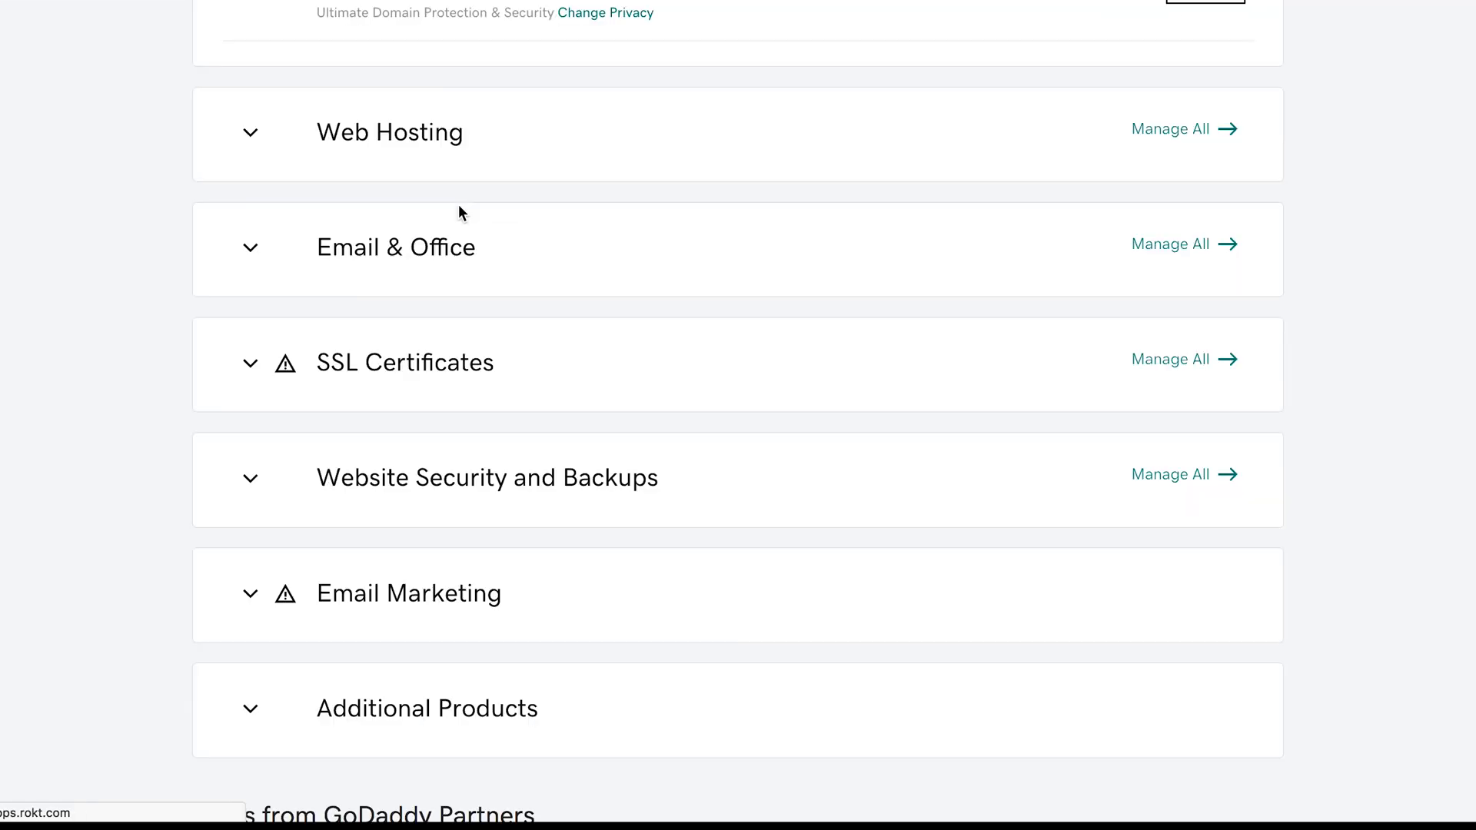
left_click(392, 163)
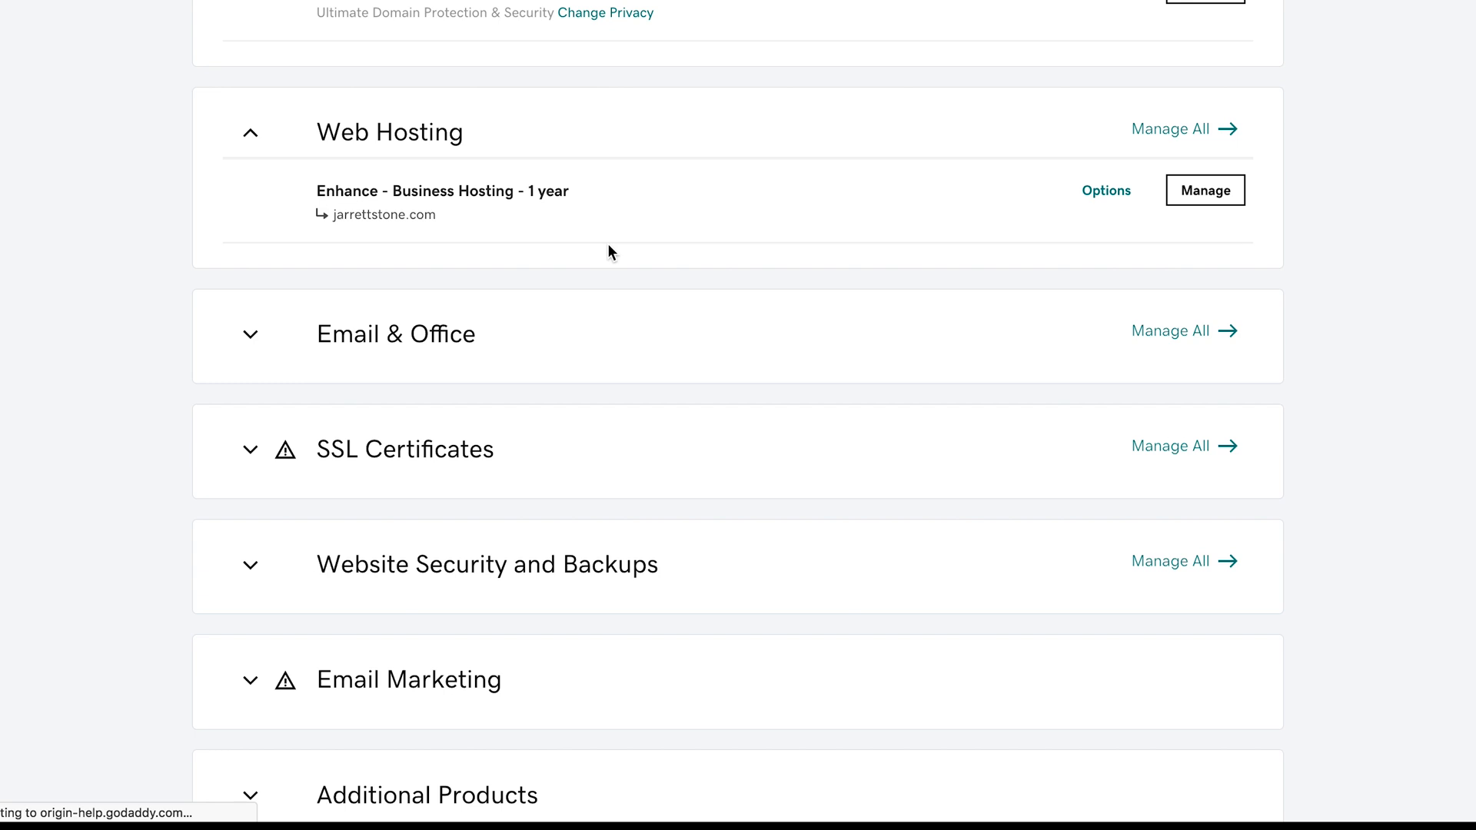
left_click(1196, 206)
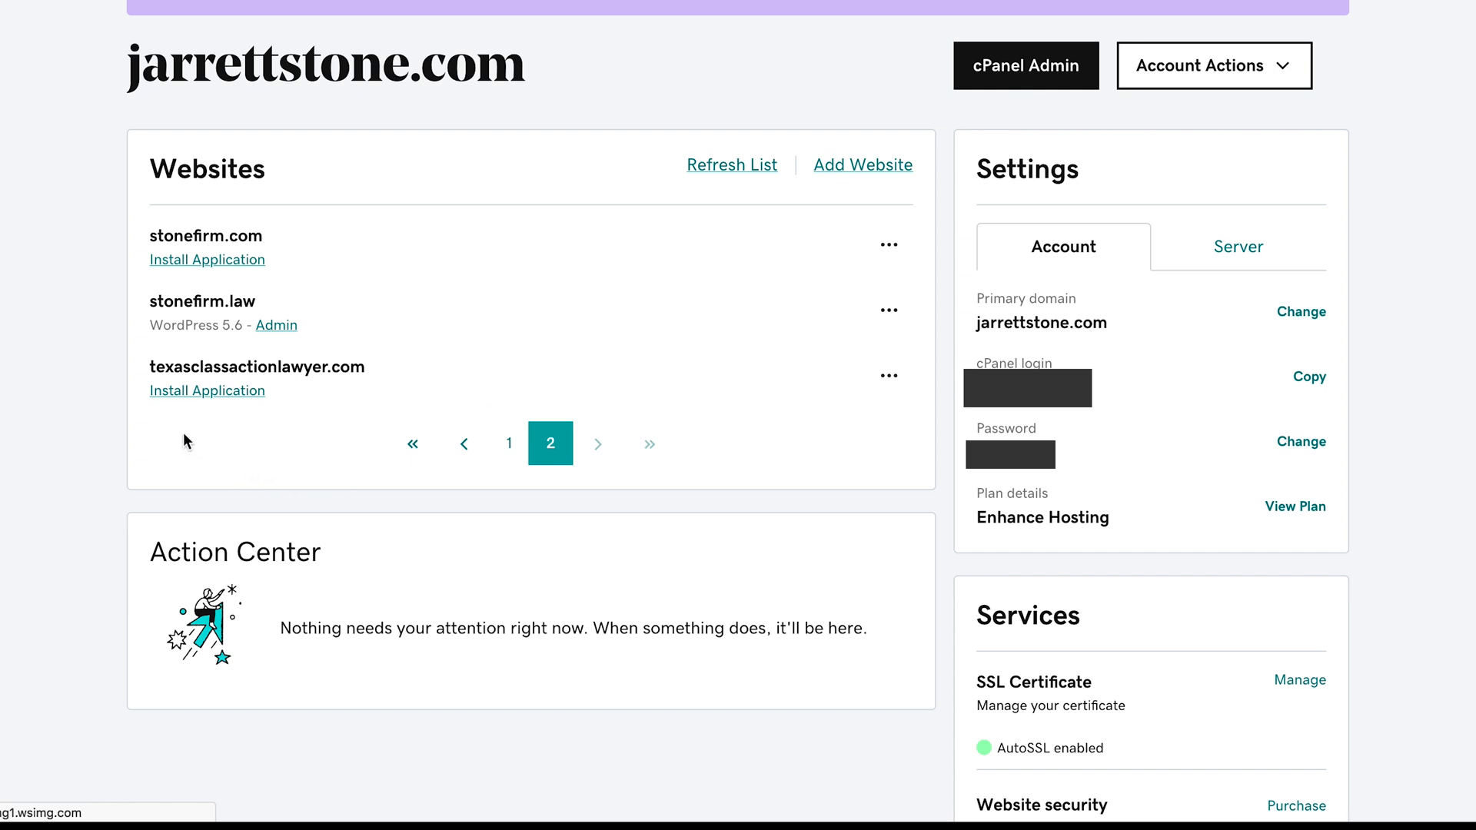
left_click(194, 392)
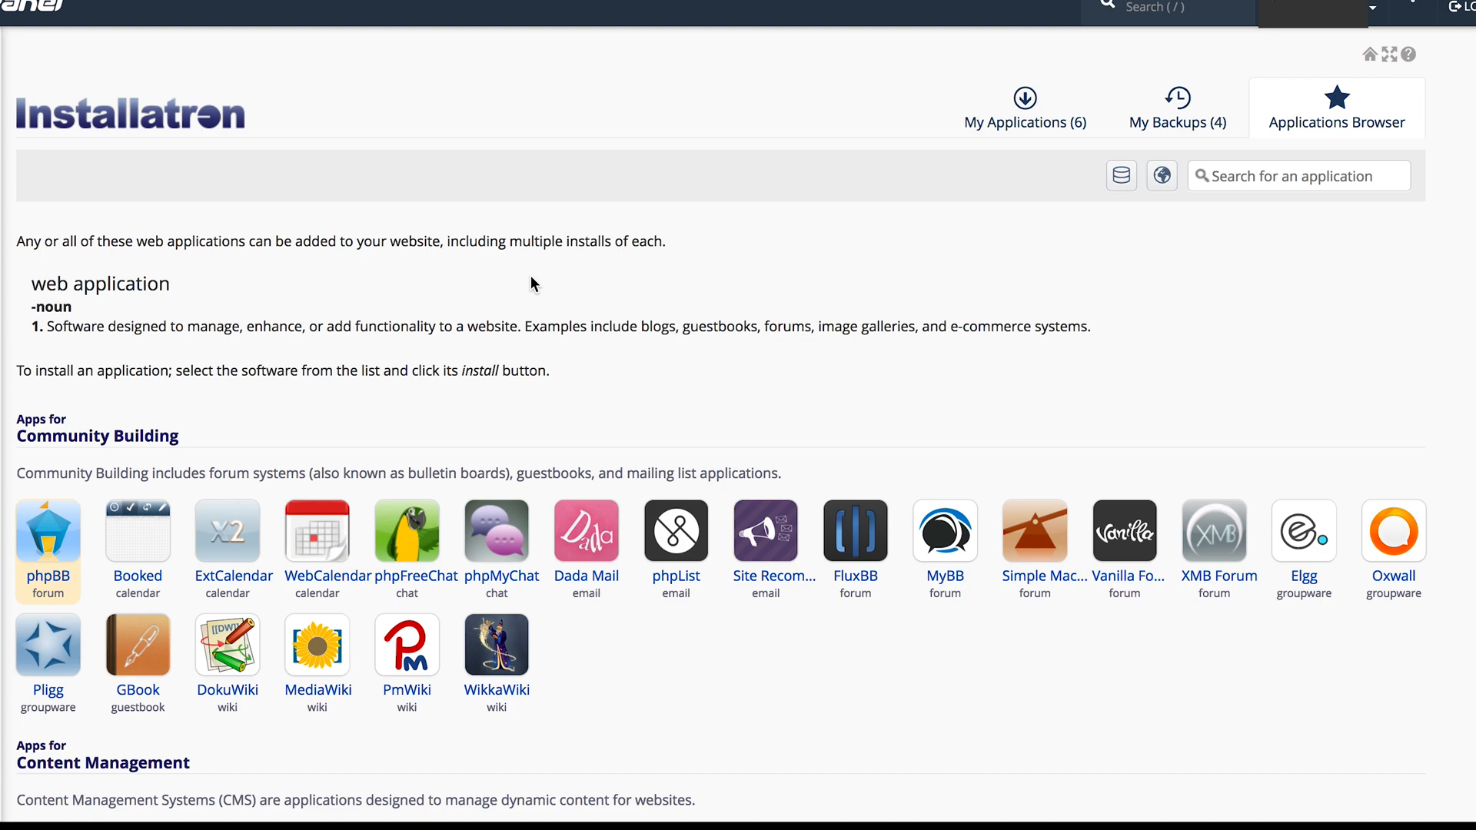
- Choose WordPress from the content management applications and start its installation
scroll(531, 283, "down", 9)
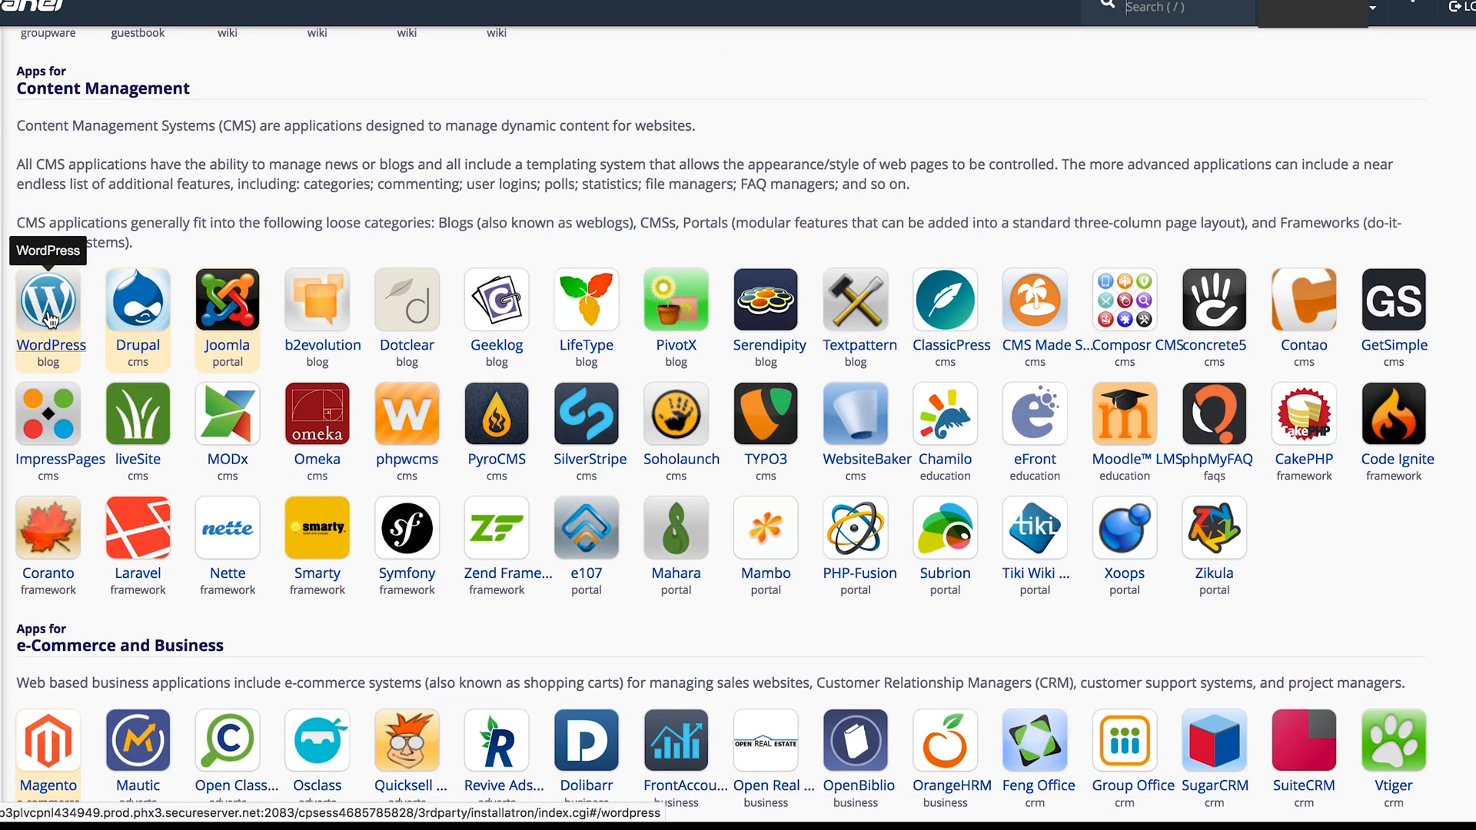
left_click(50, 307)
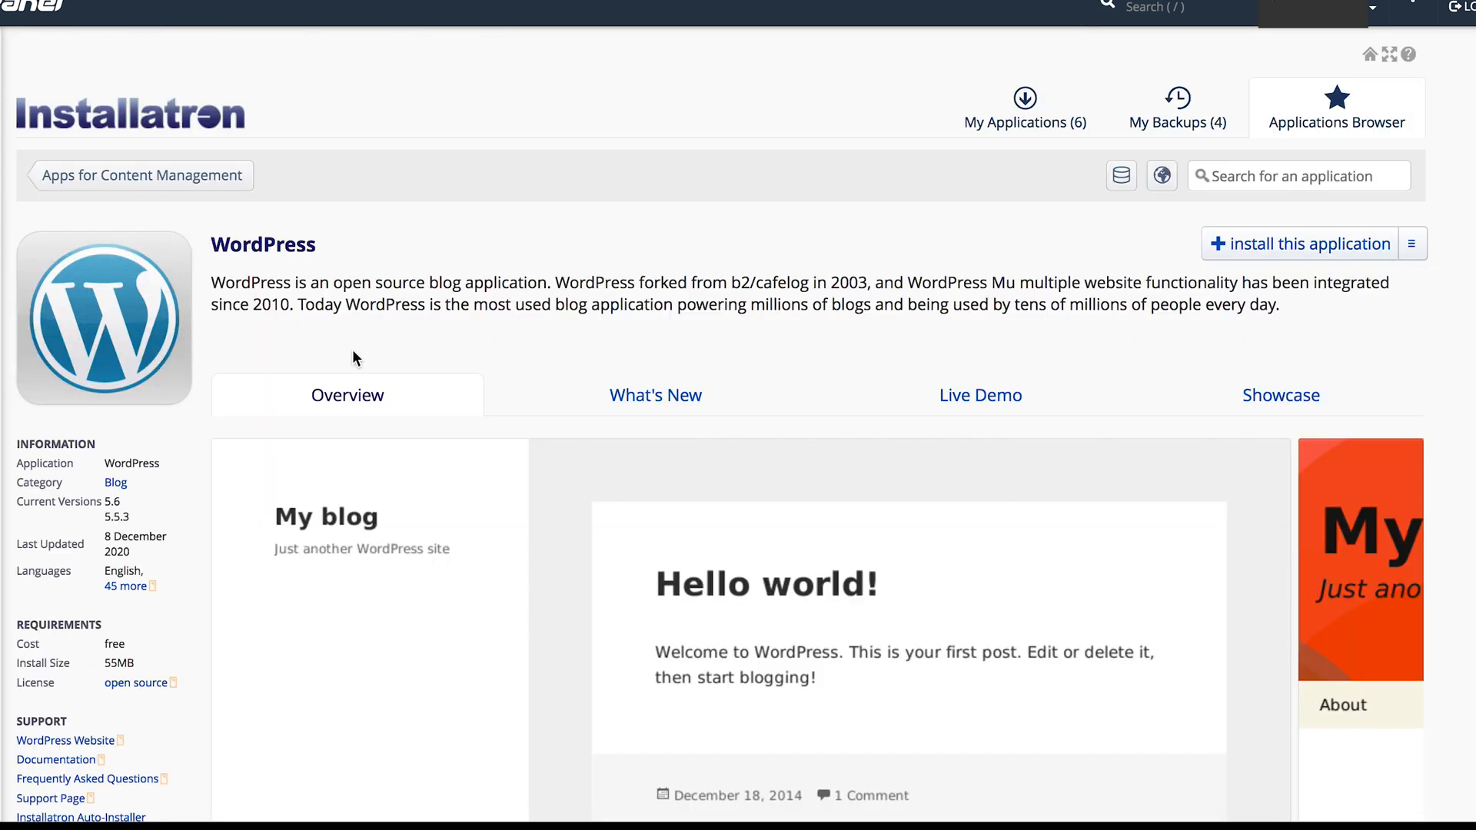
scroll(353, 356, "down", 1)
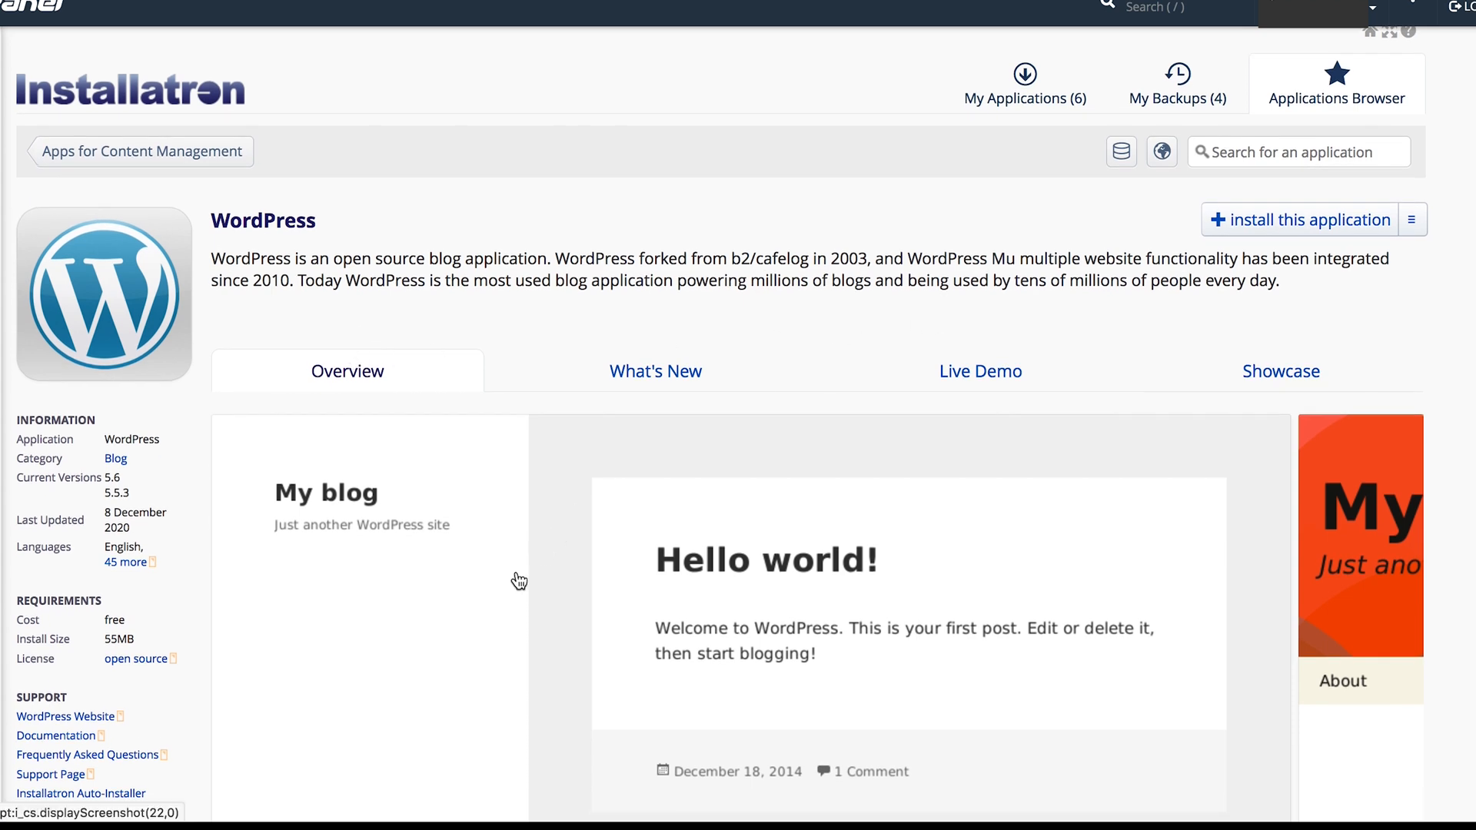
scroll(487, 612, "down", 2)
scroll(488, 612, "down", 10)
scroll(487, 611, "up", 10)
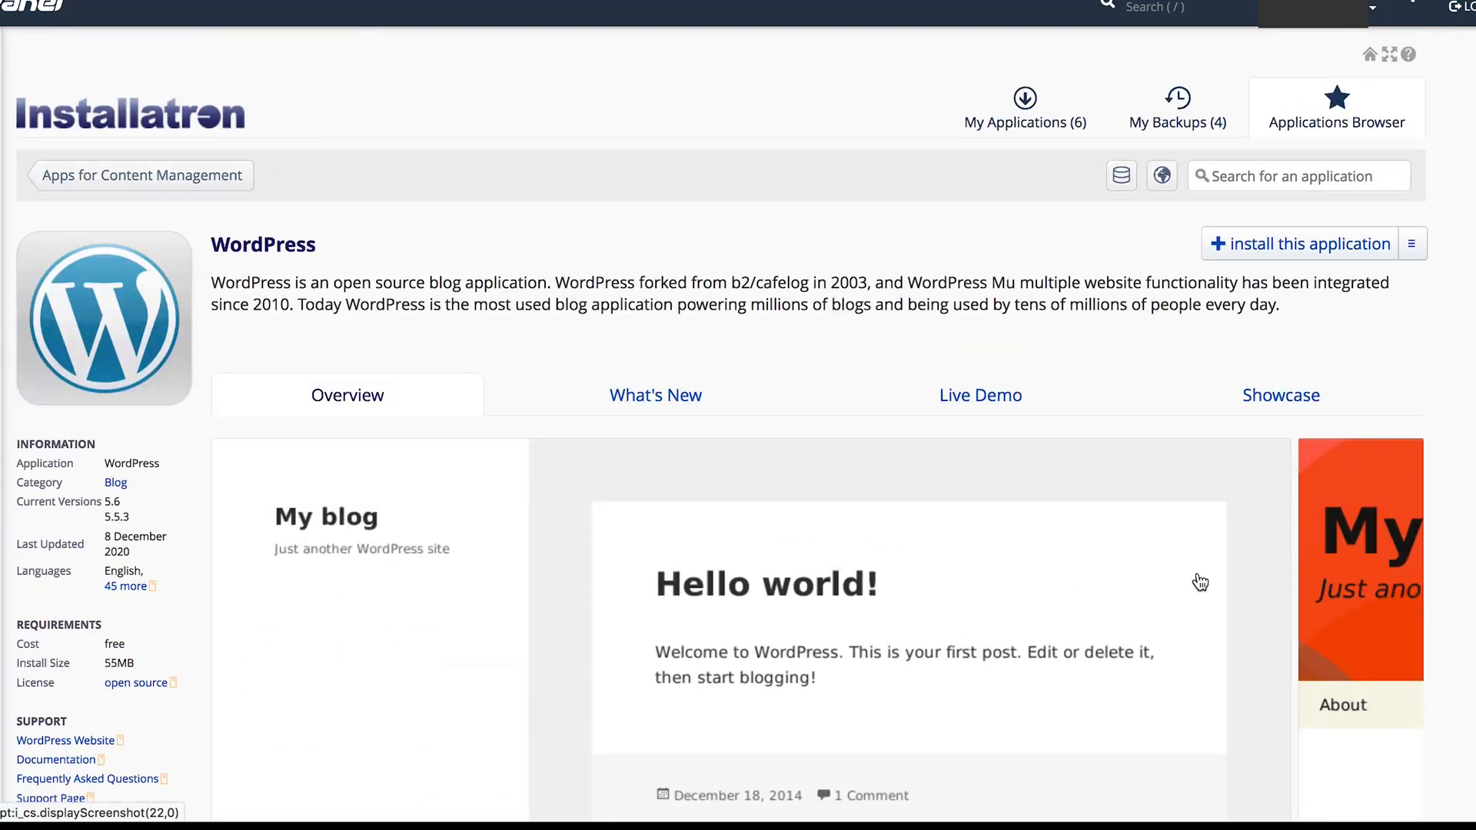
left_click(1269, 244)
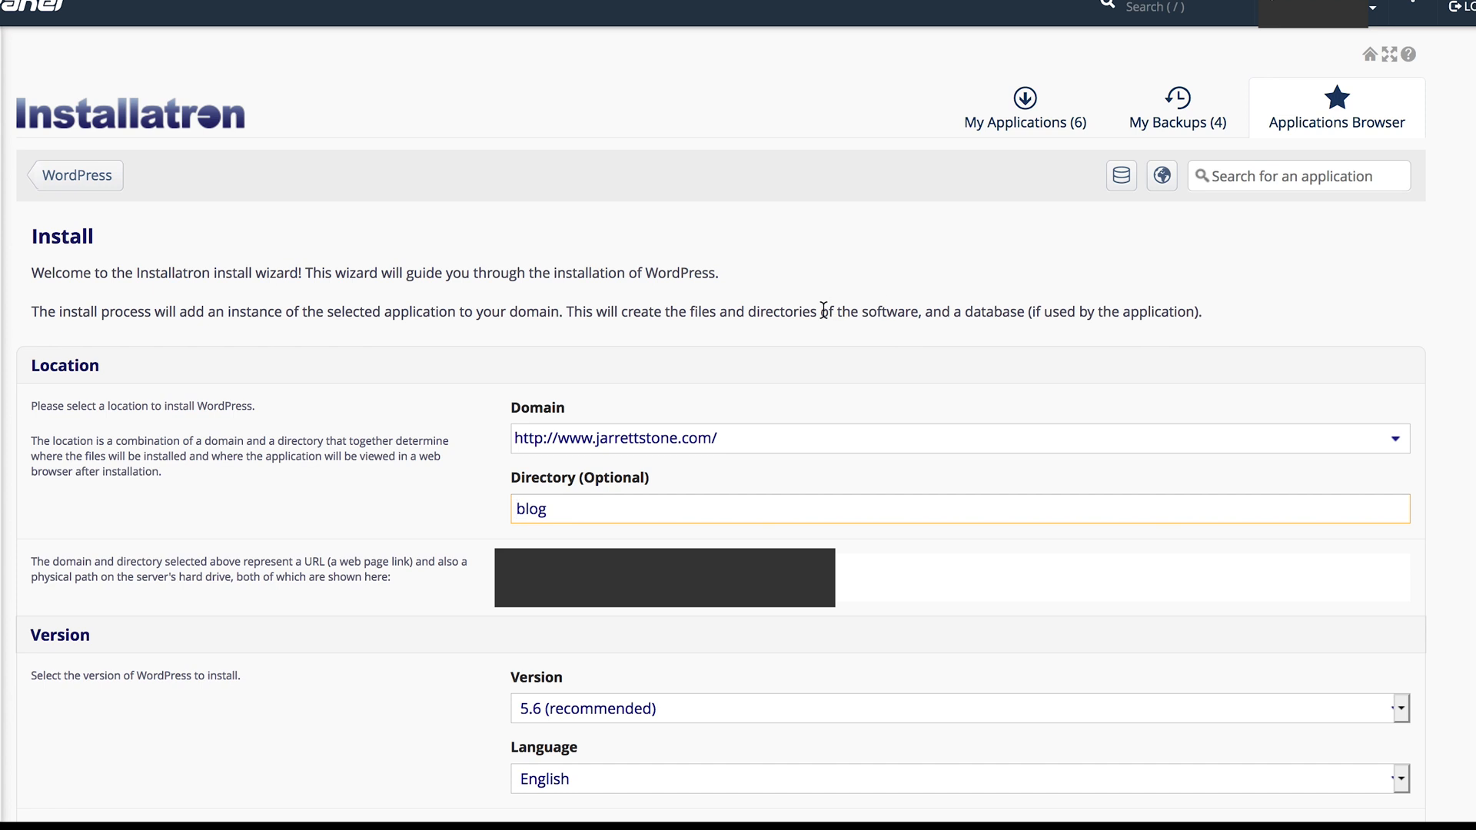
left_click(785, 441)
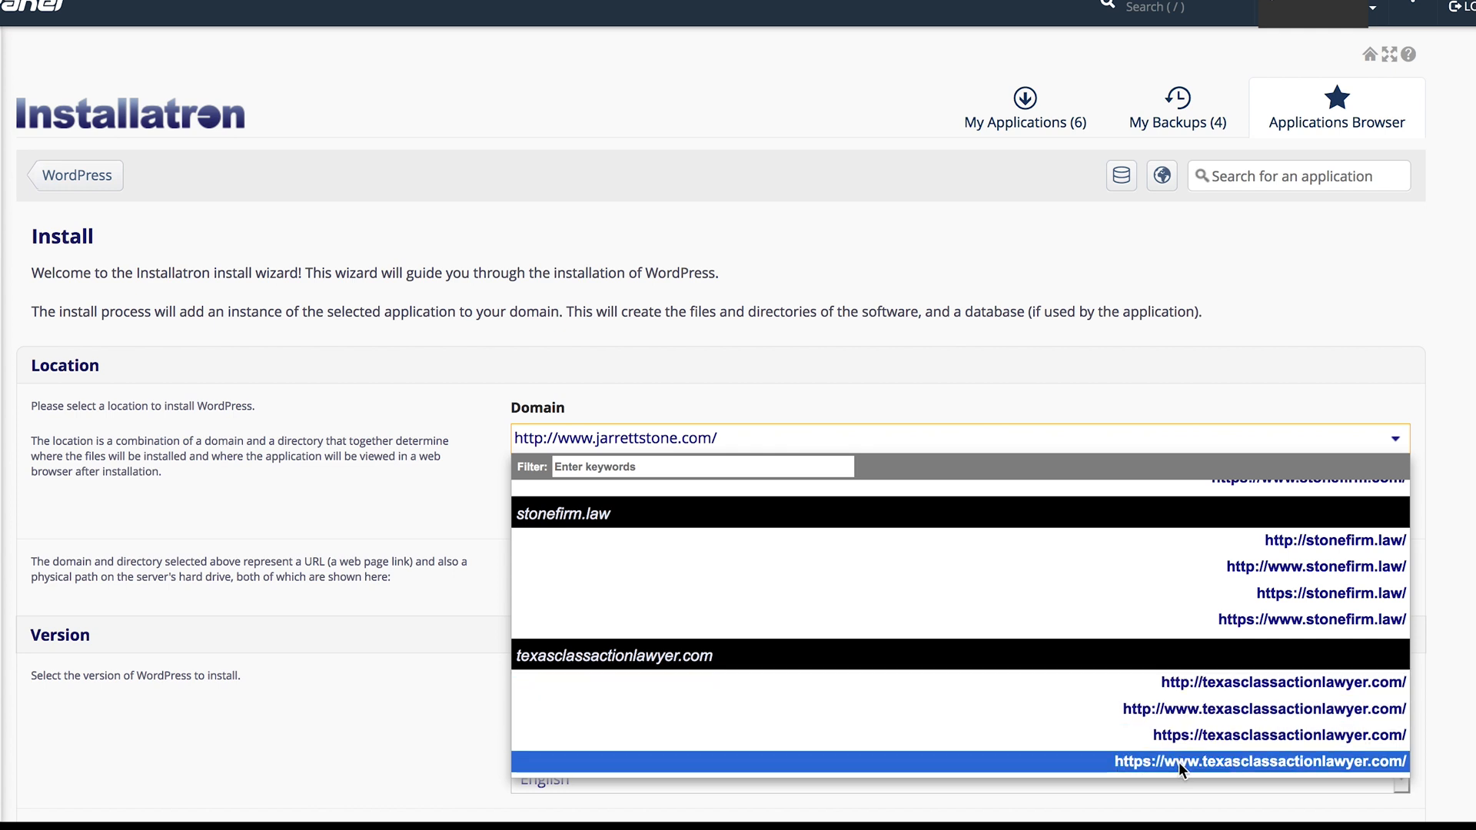
left_click(1240, 736)
left_click(568, 510)
left_click_drag(568, 510, 500, 503)
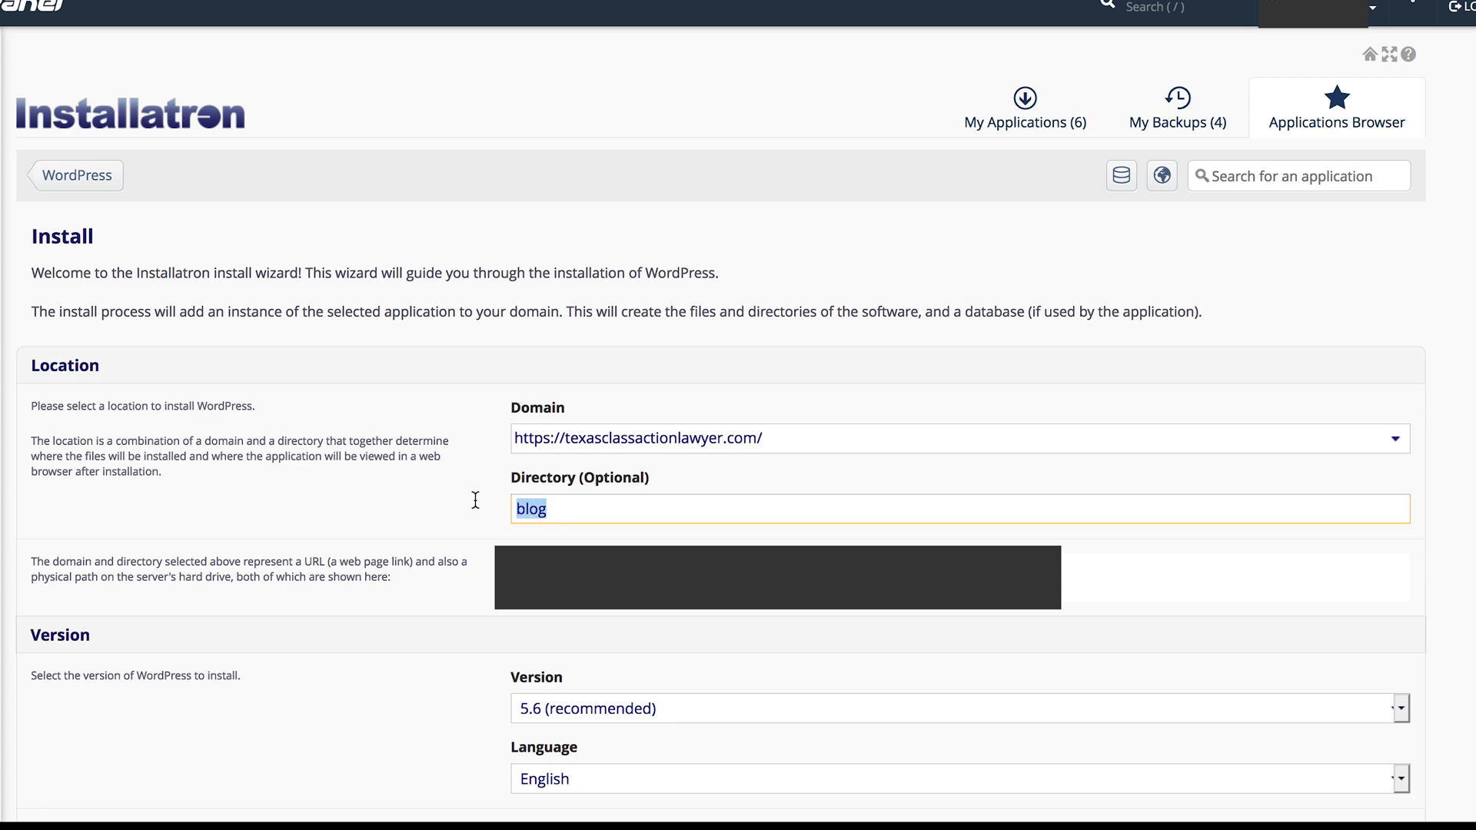
- Enter the administrator username, password and email, title the website Stone Firm, PLLC with a blank tagline, and install WordPress
scroll(690, 566, "down", 10)
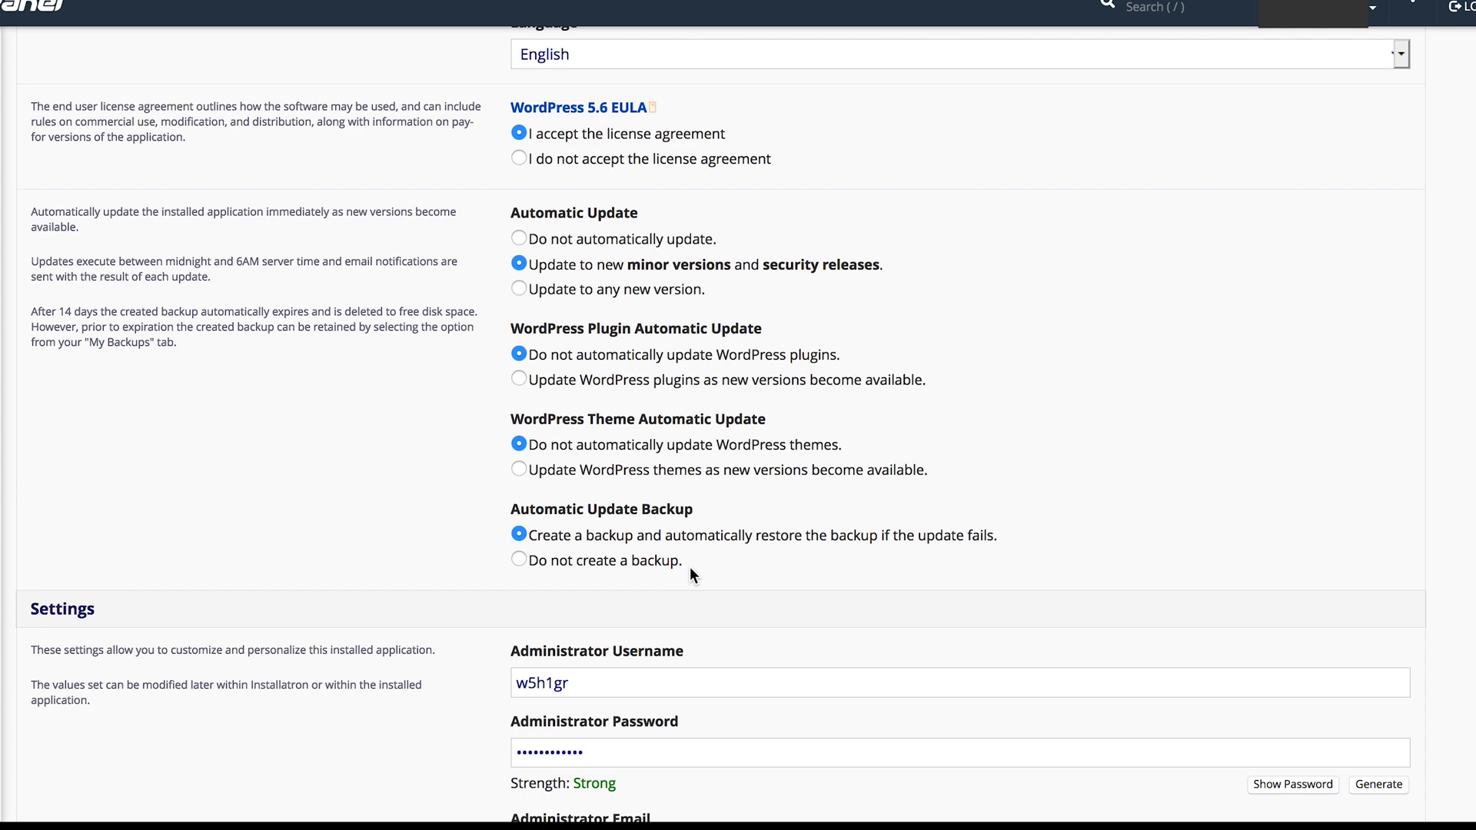
scroll(689, 576, "down", 5)
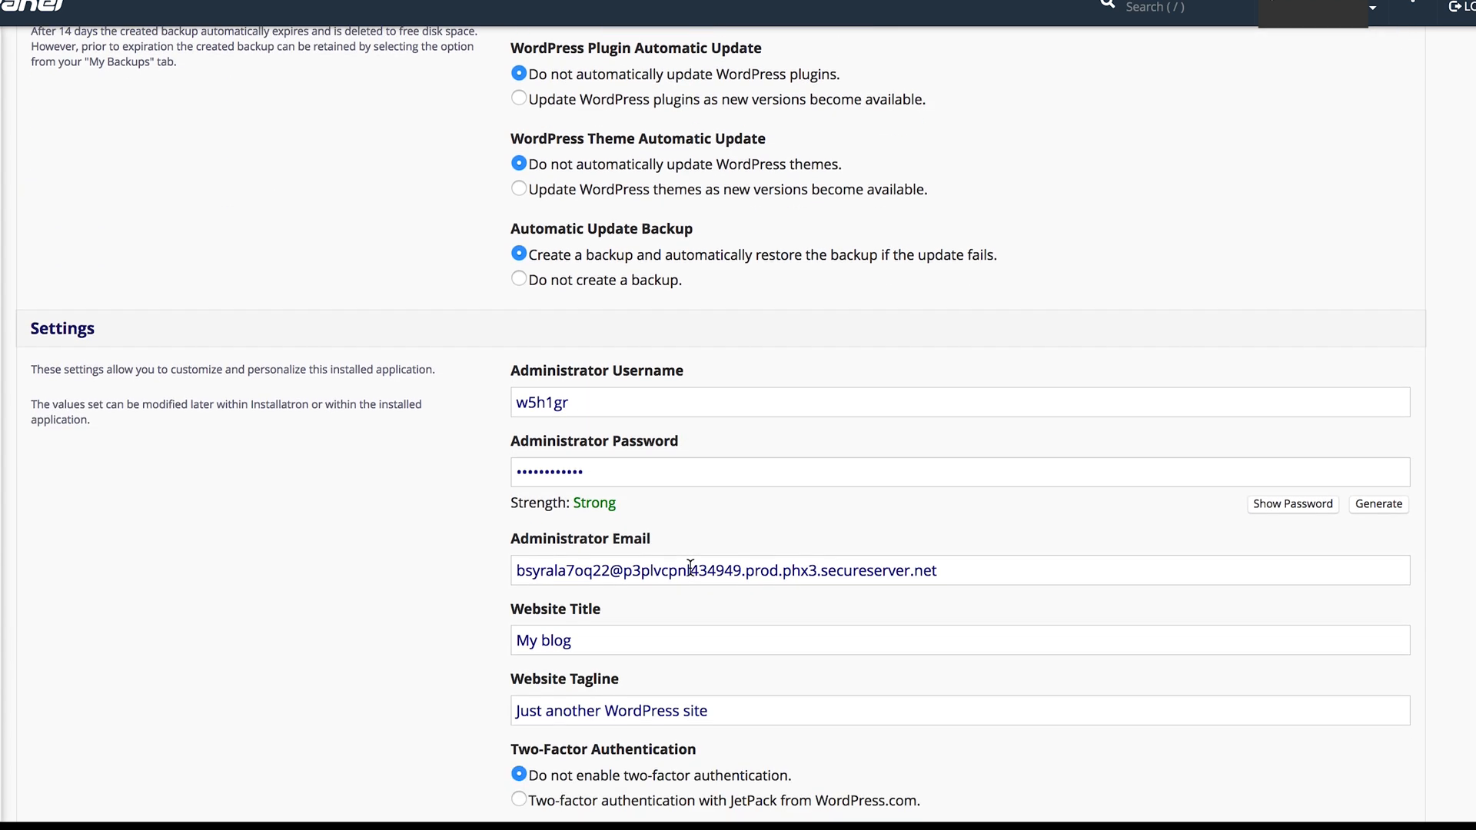
scroll(689, 568, "down", 2)
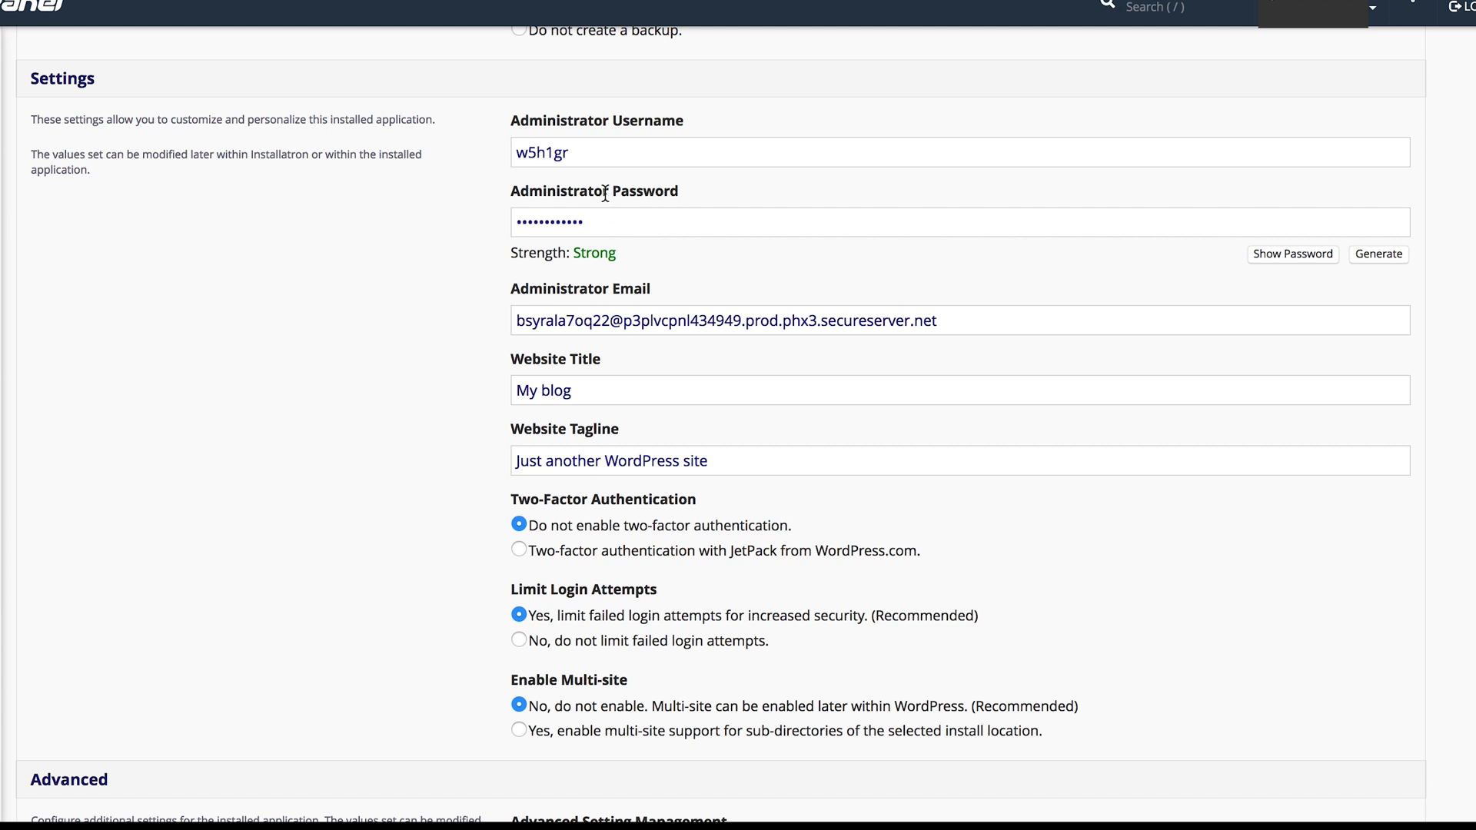
left_click(579, 152)
double_click(578, 152)
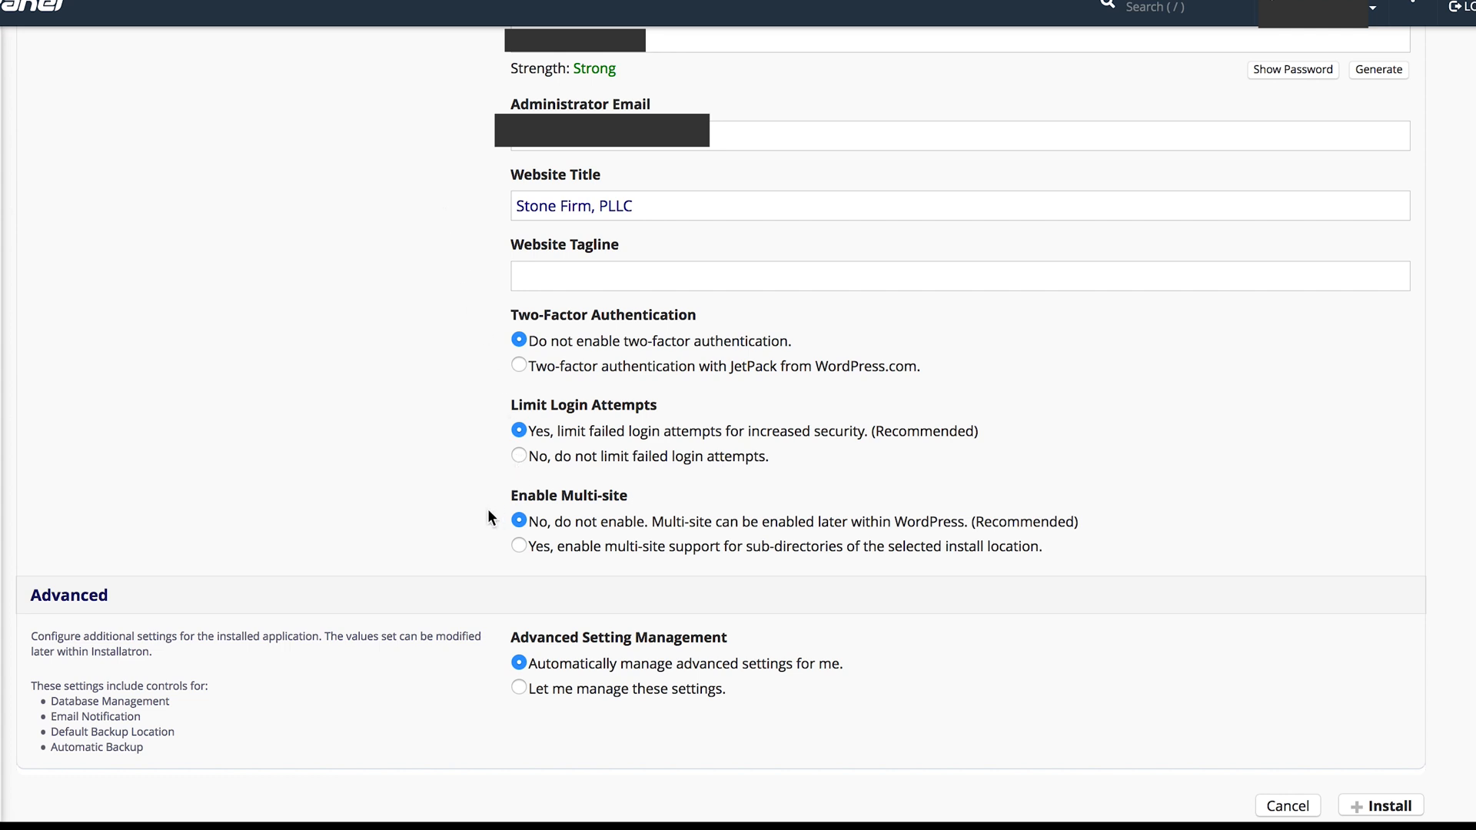
scroll(488, 510, "down", 1)
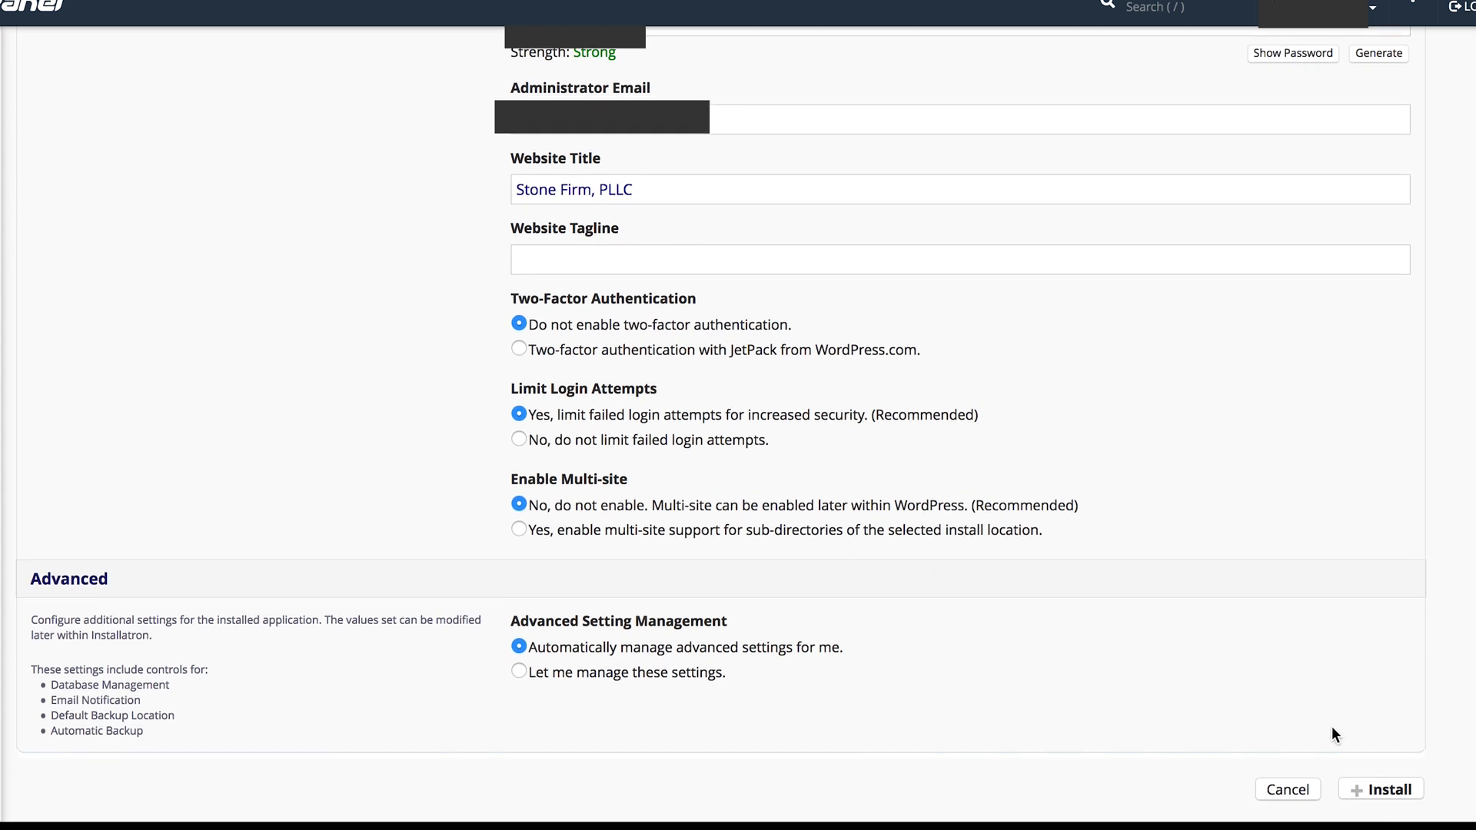
left_click(1381, 790)
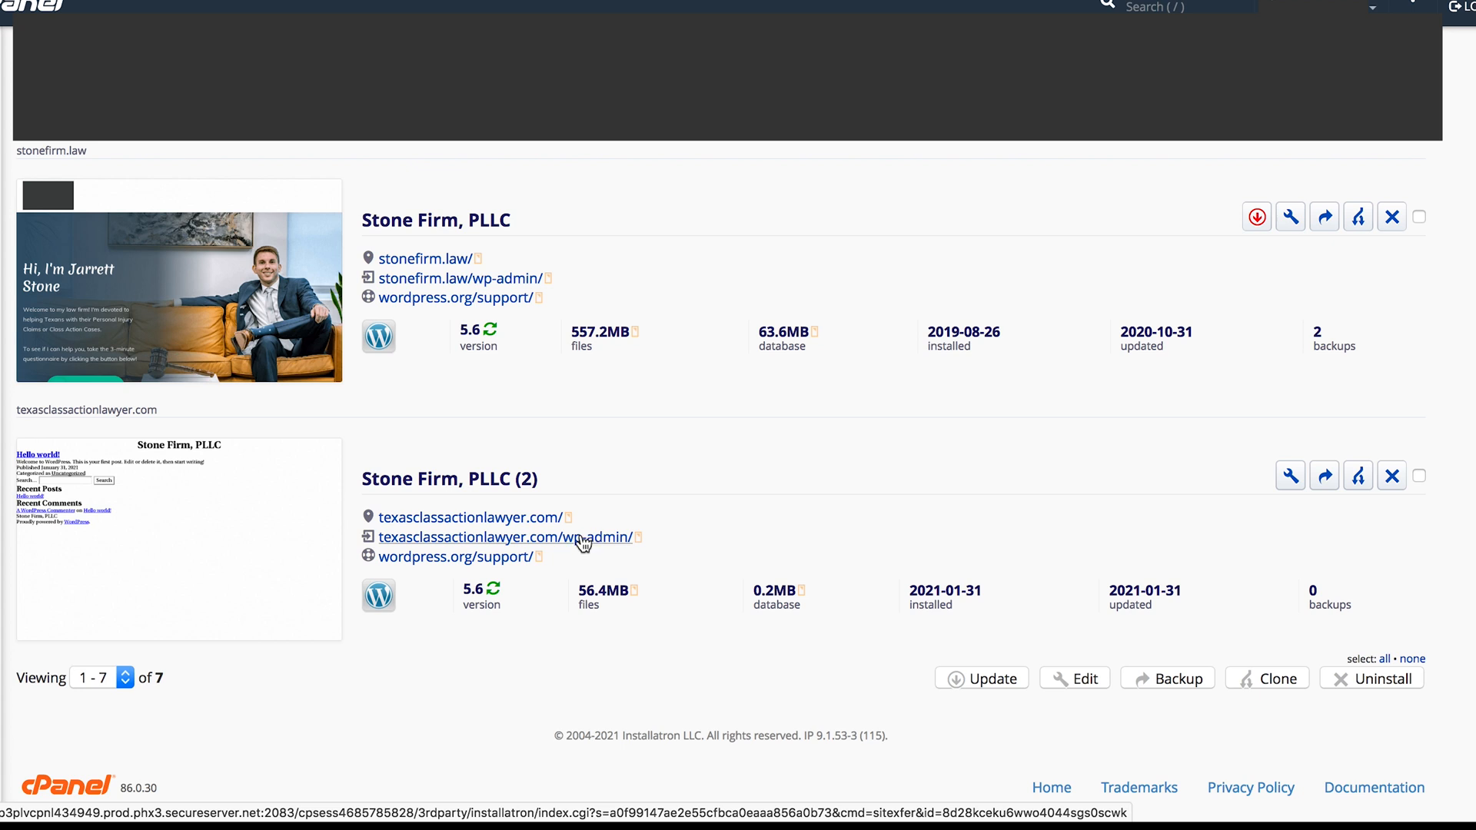
- Open the WordPress admin of texasclassactionlawyer.com and leave the starter templates for default WordPress, skipping the exit survey
left_click(584, 538)
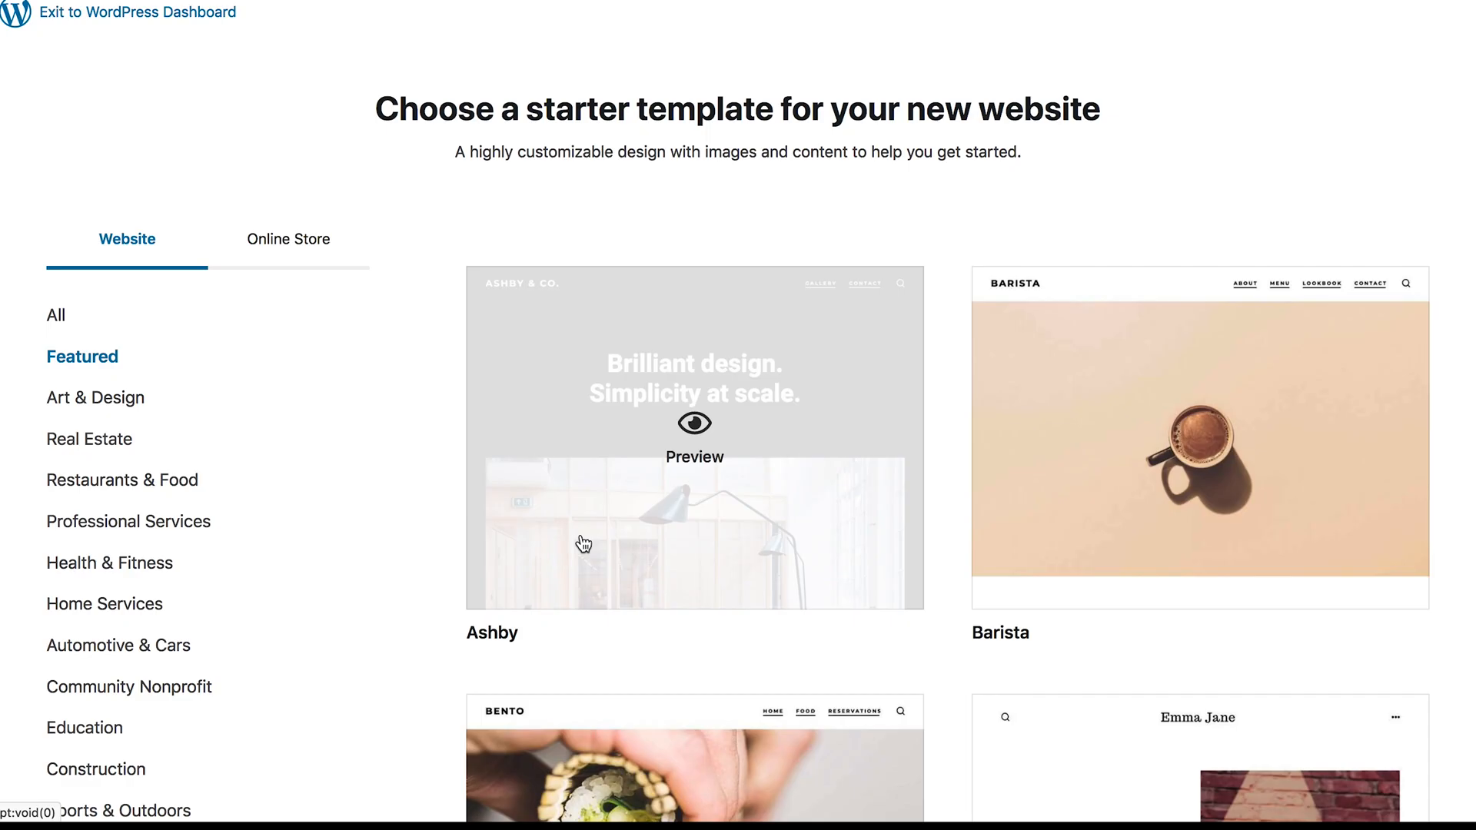
scroll(583, 543, "down", 7)
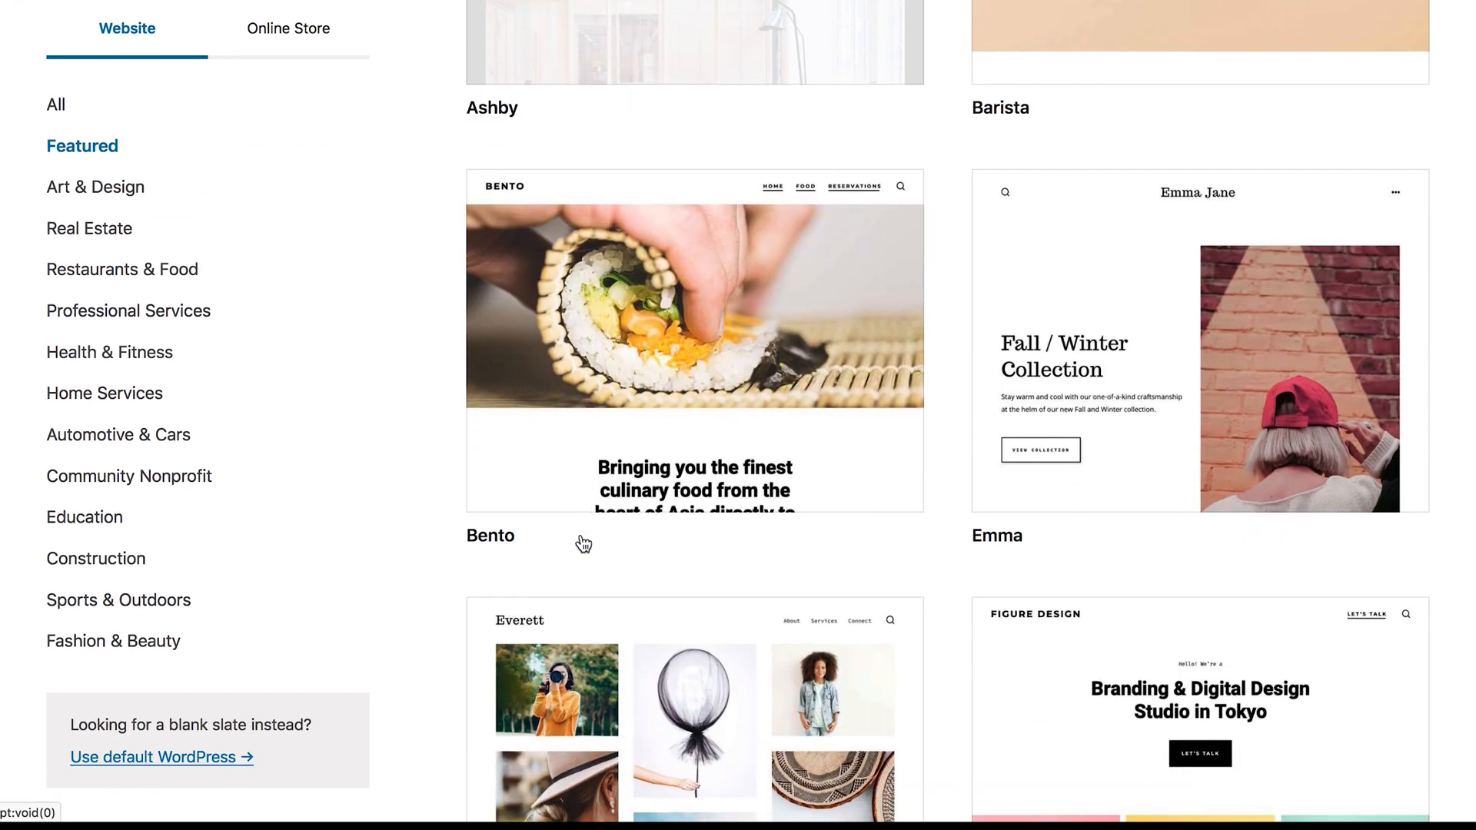
scroll(584, 544, "up", 3)
scroll(583, 544, "up", 4)
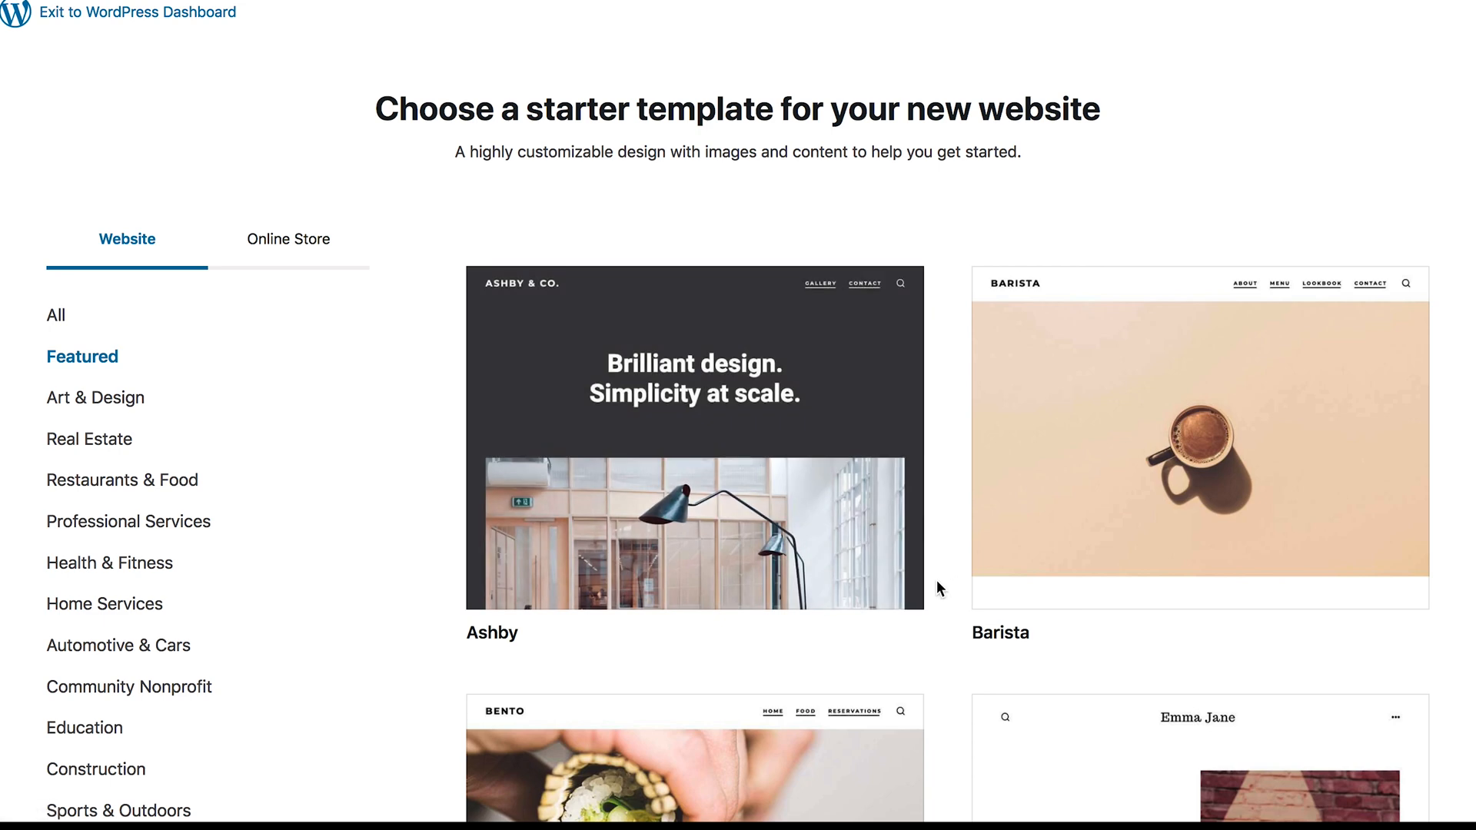
scroll(937, 583, "down", 7)
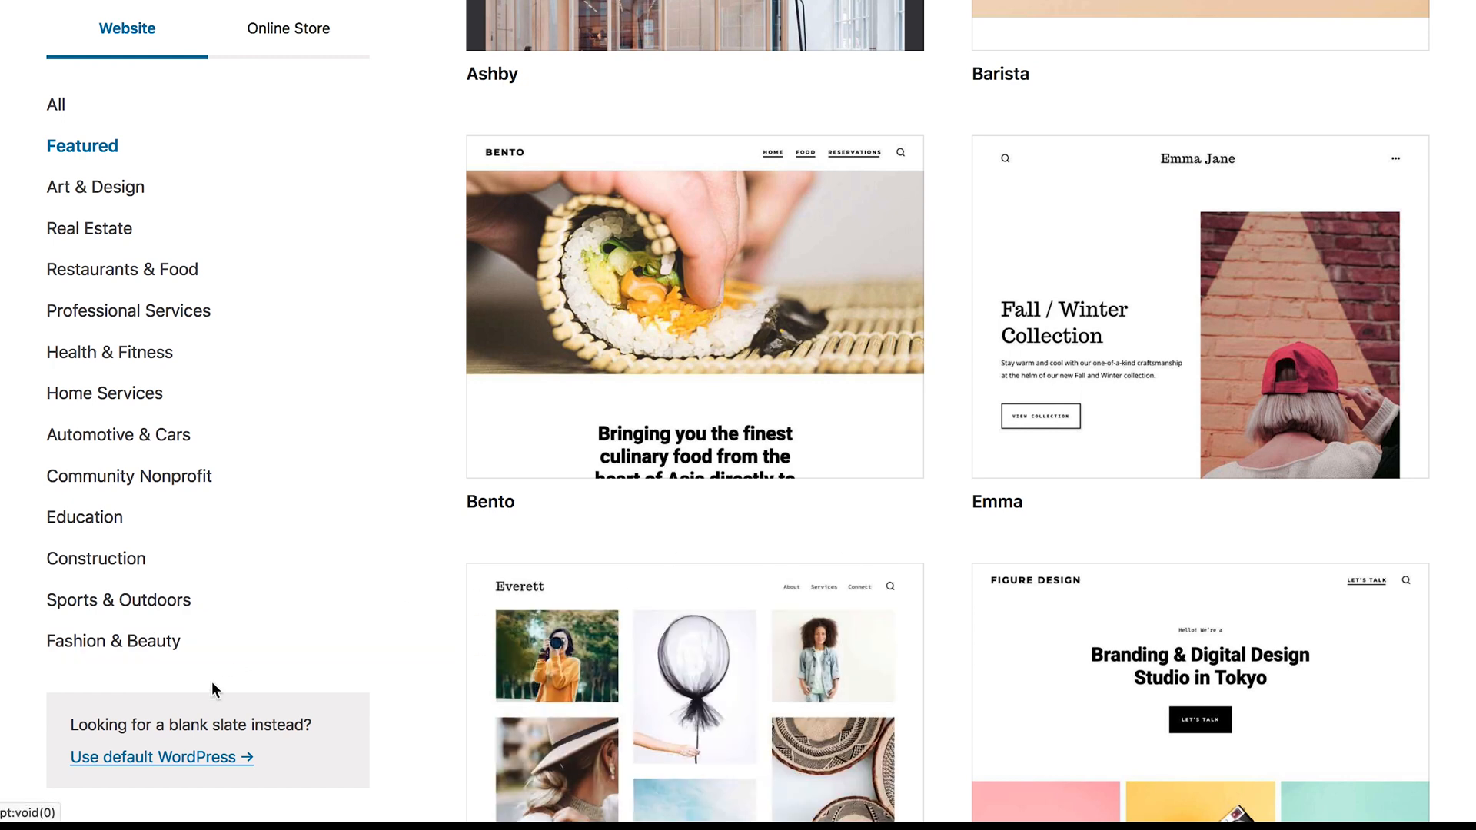
left_click(180, 760)
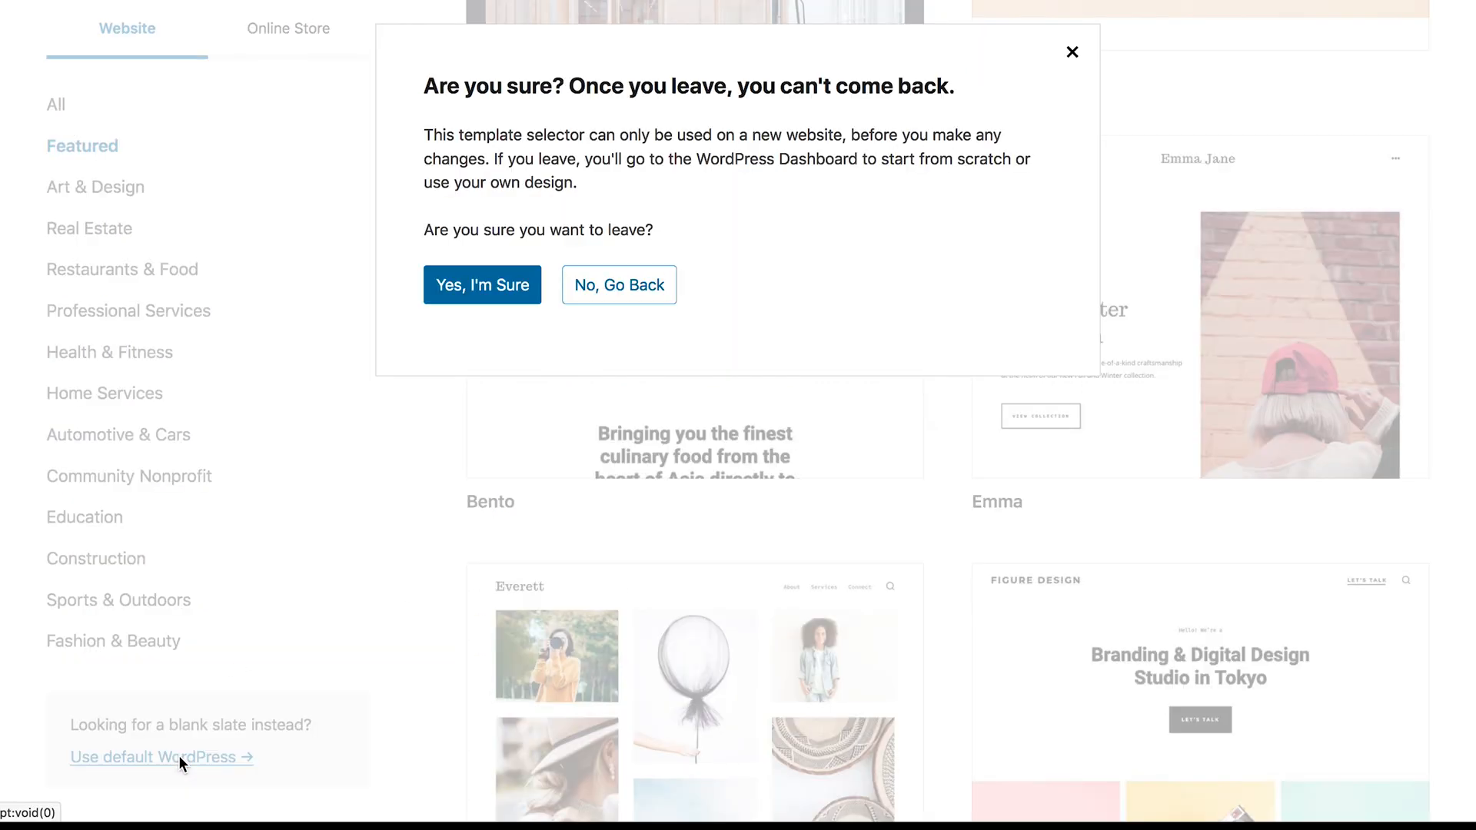
left_click(467, 305)
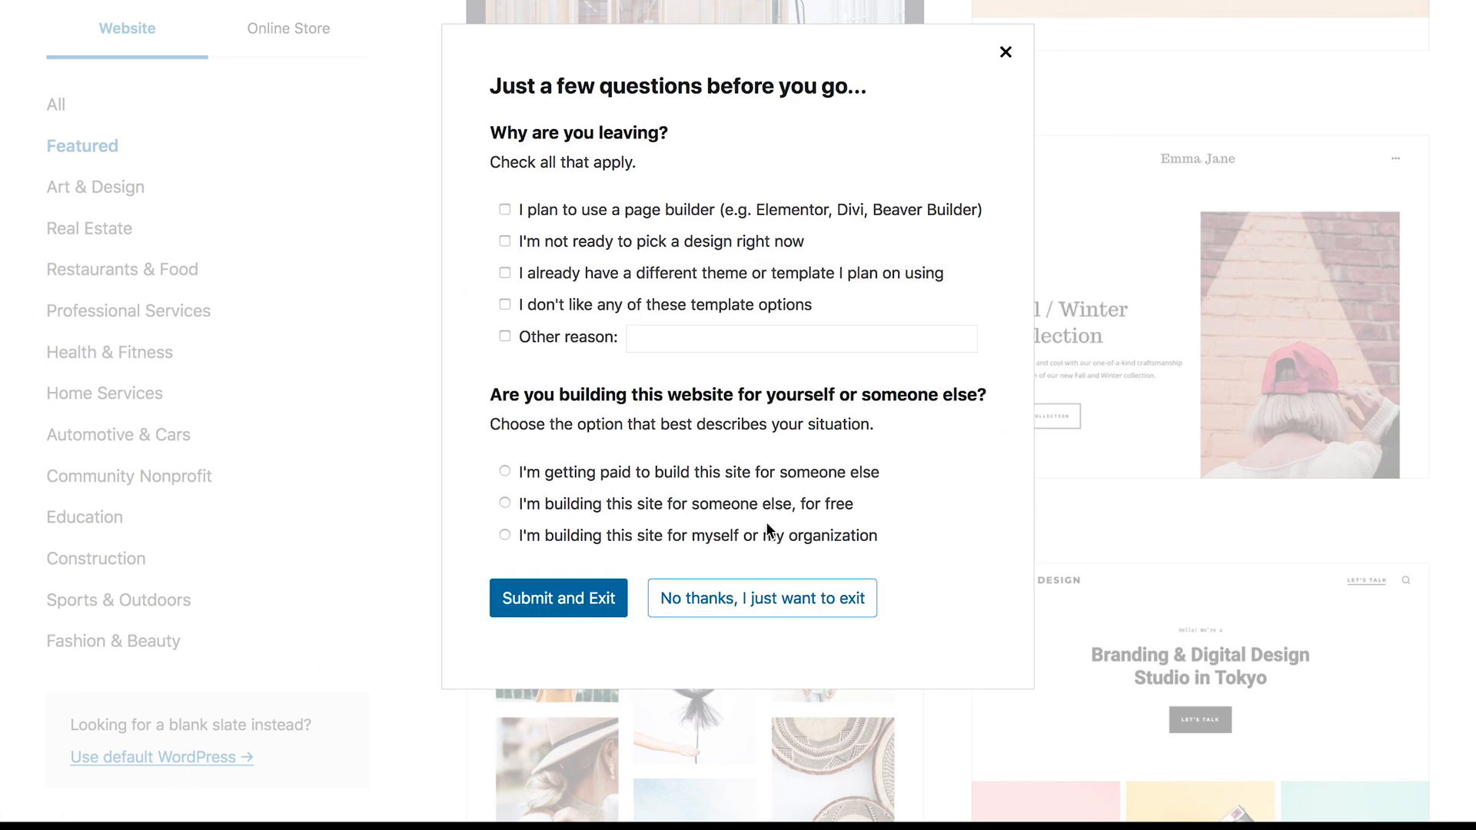
left_click(777, 597)
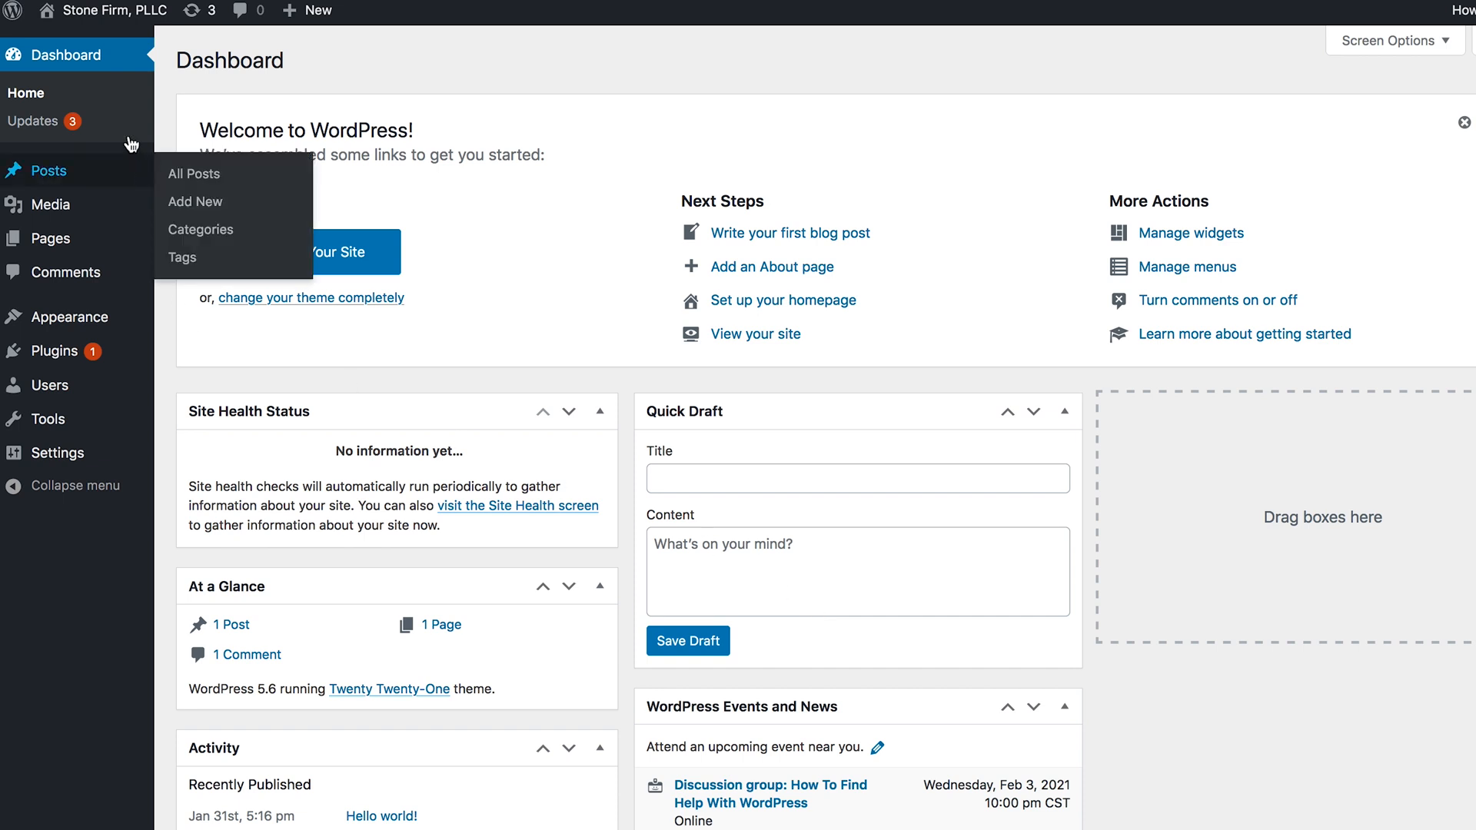
- View the live site's home page down to the footer and return to the dashboard
left_click(105, 17)
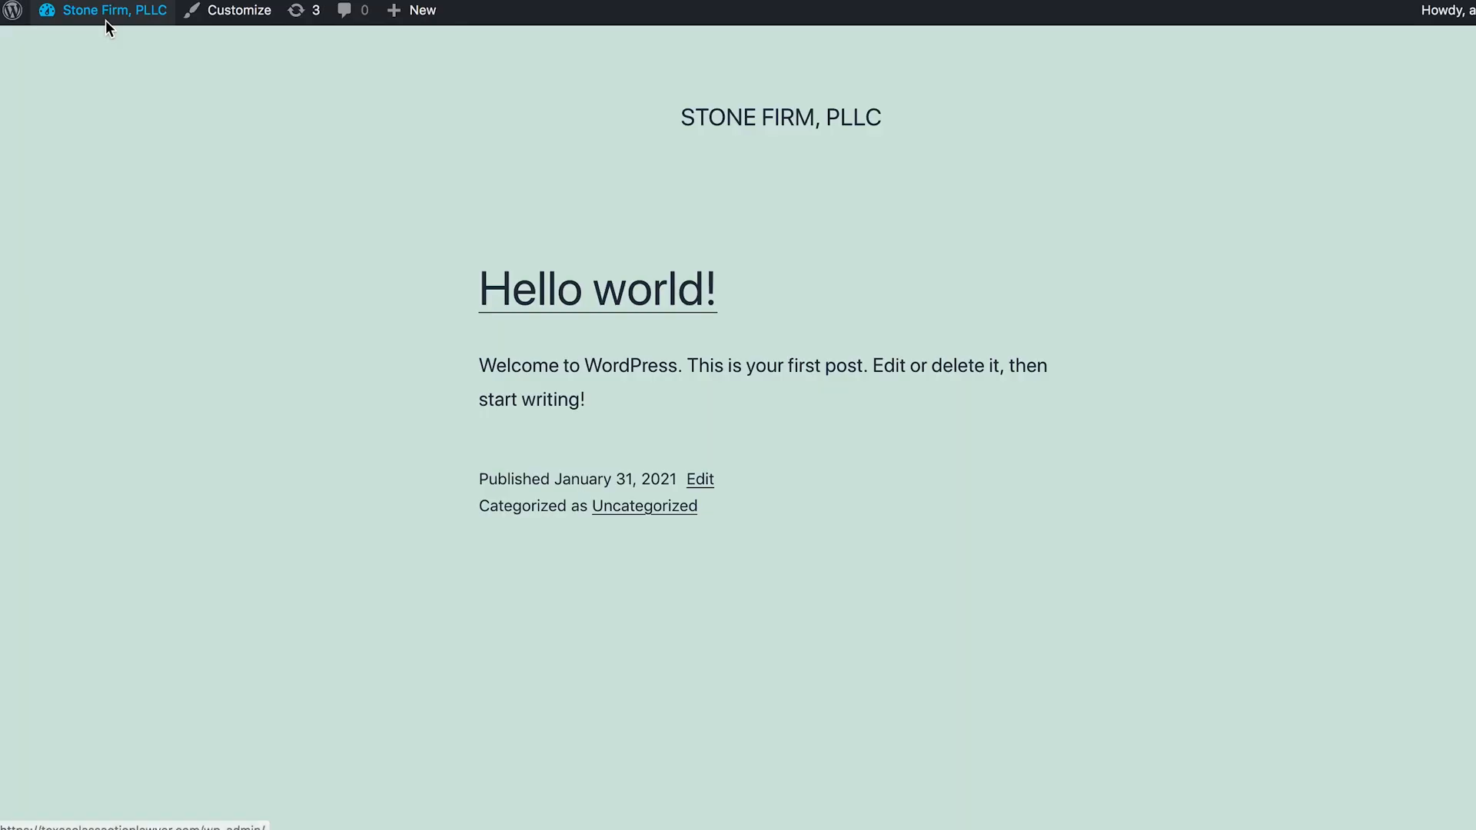
scroll(231, 426, "down", 6)
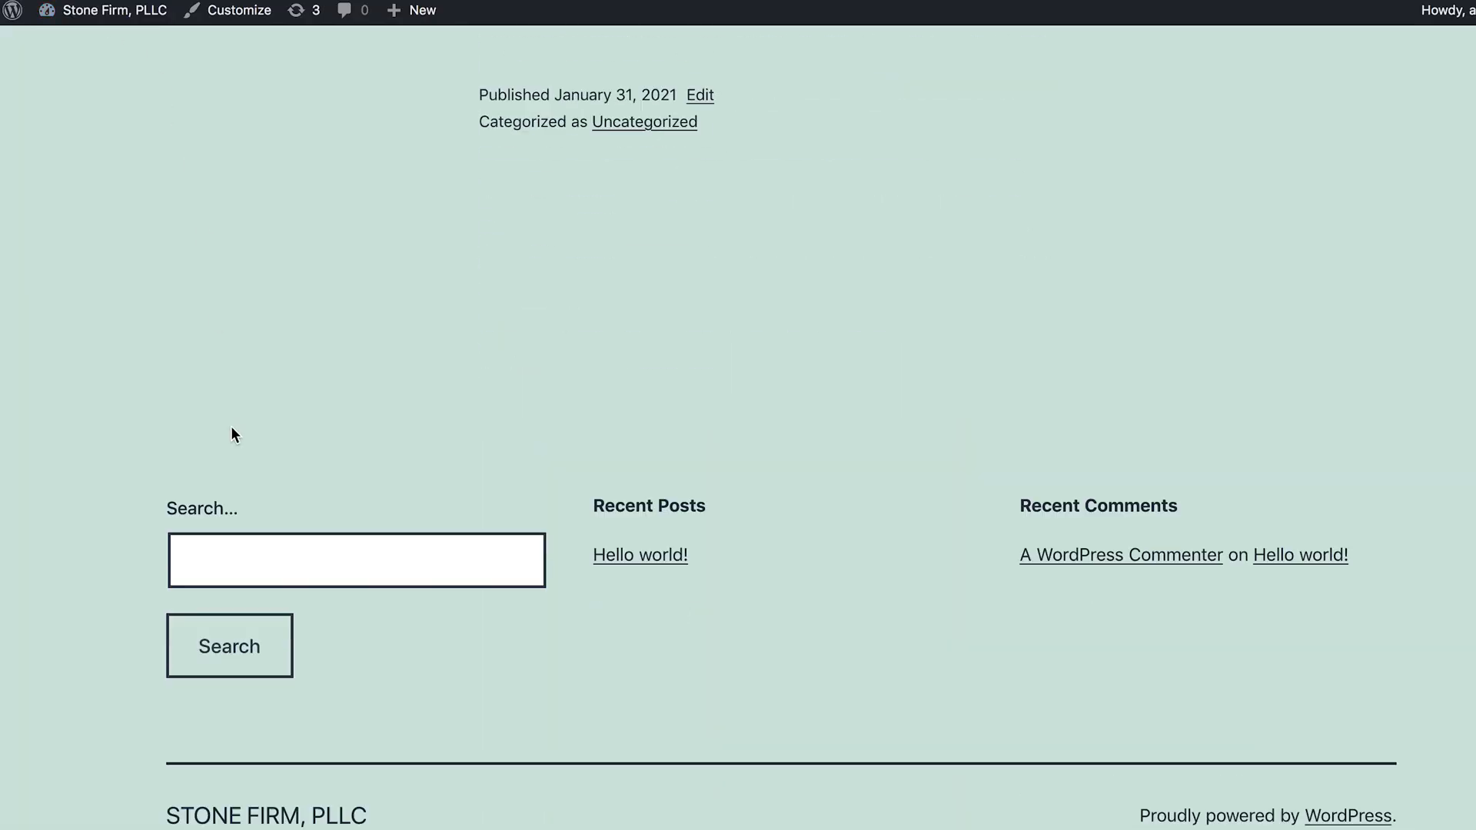
scroll(231, 426, "up", 6)
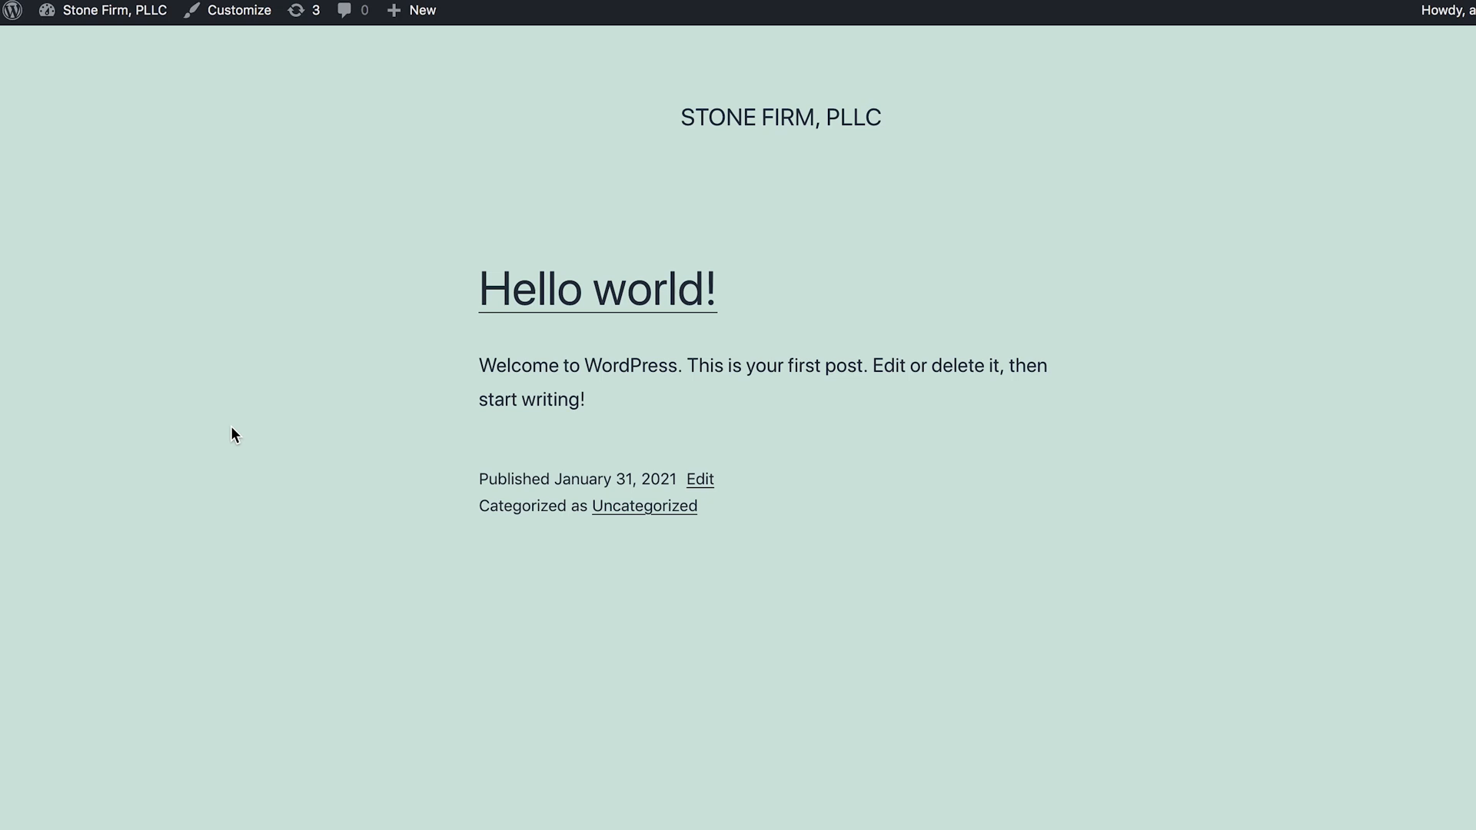
mouse_move(94, 22)
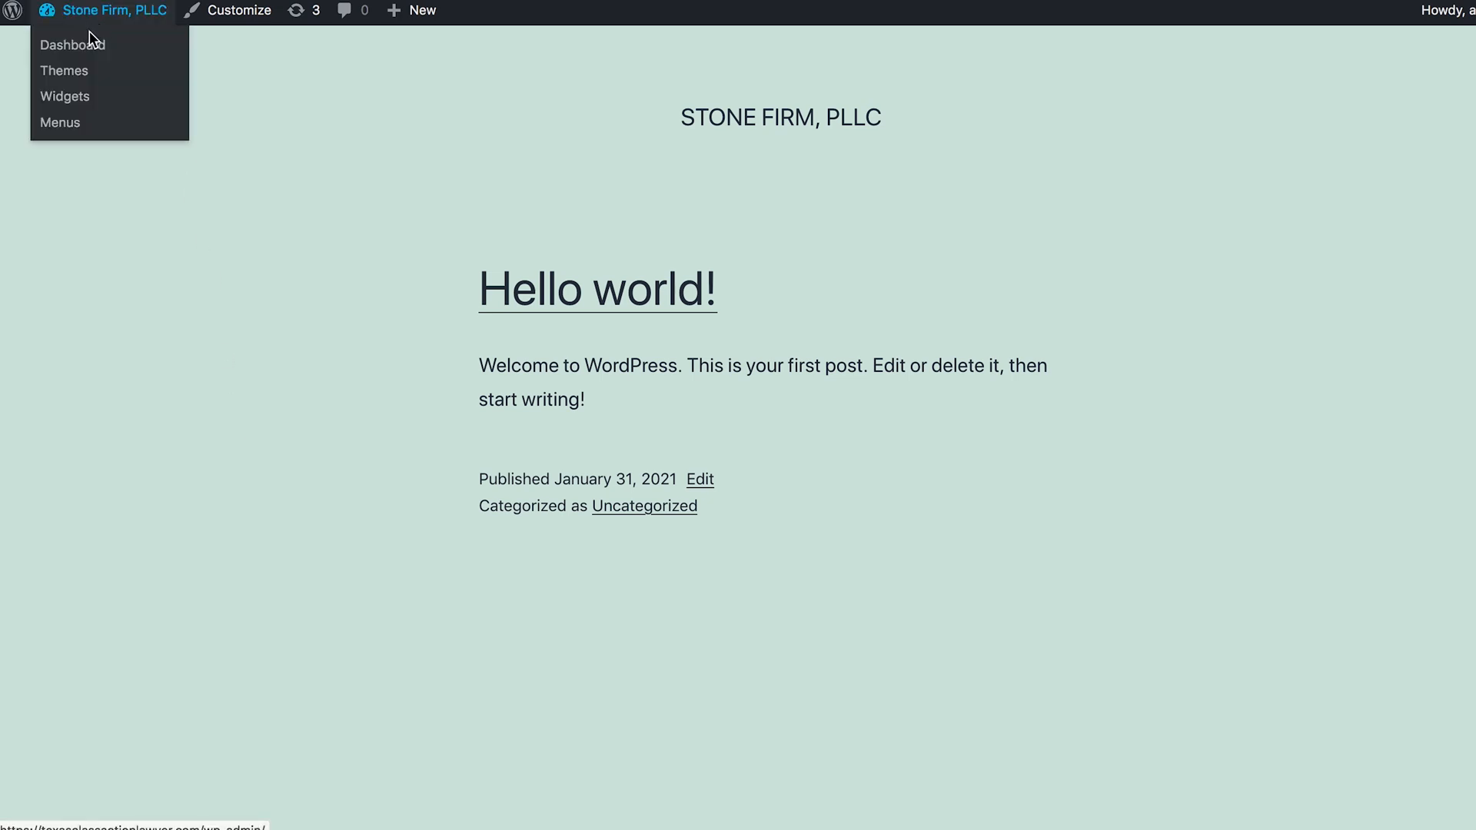
left_click(89, 46)
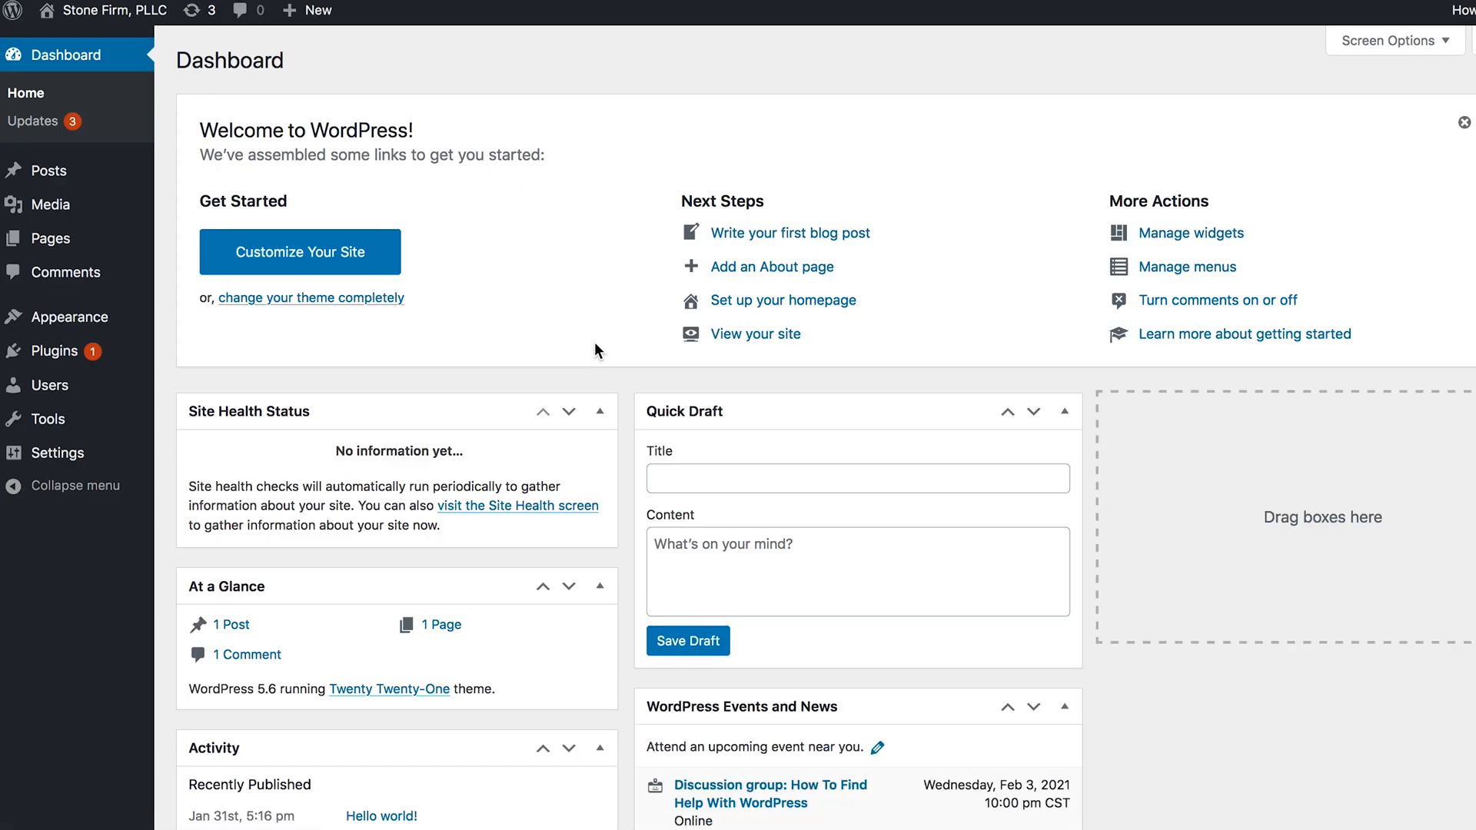
- Update the Akismet Anti-Spam and Limit Login Attempts Reloaded plugins
left_click(194, 17)
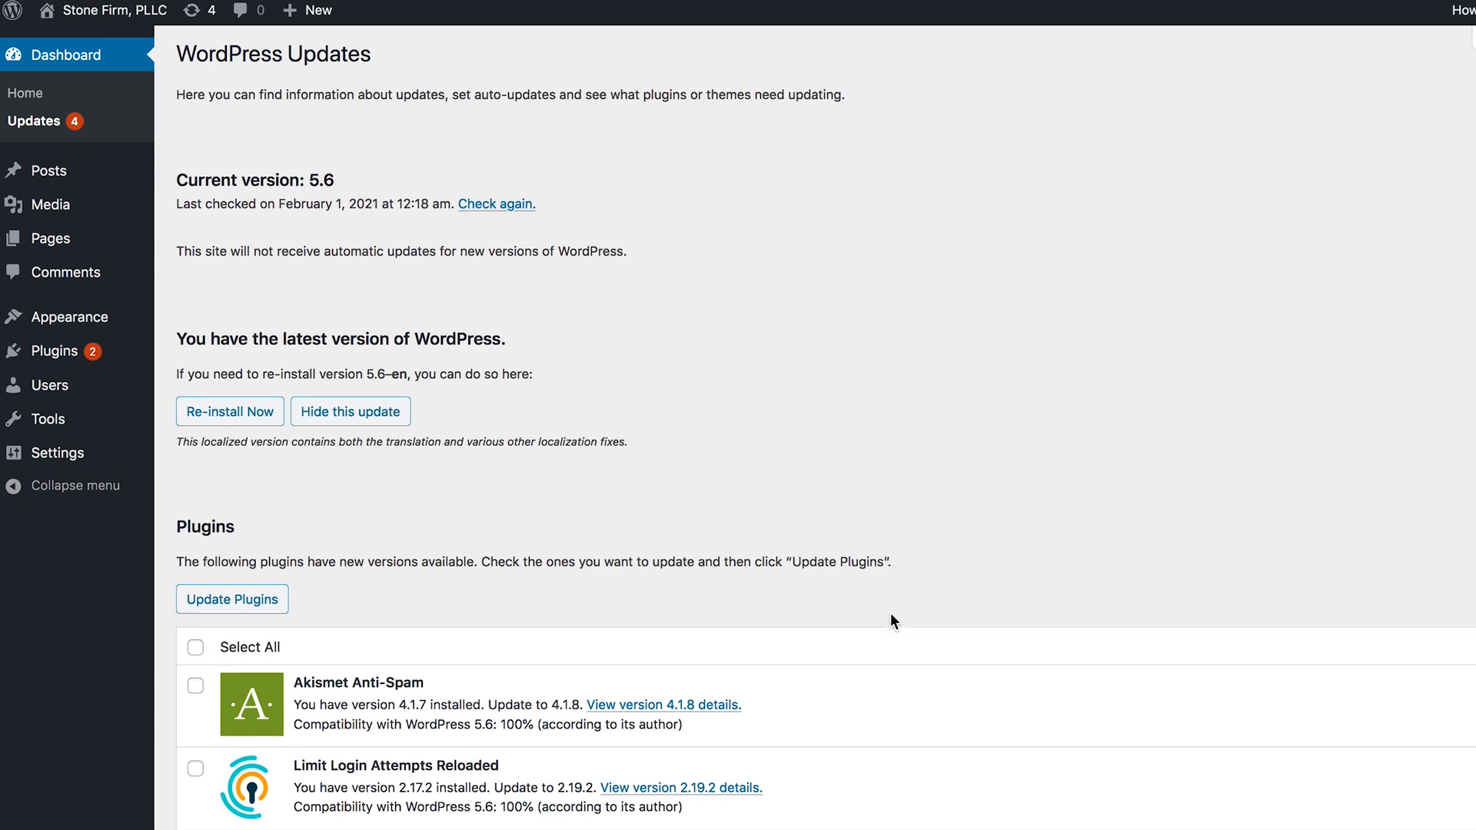
scroll(890, 612, "down", 4)
left_click(195, 352)
left_click(220, 313)
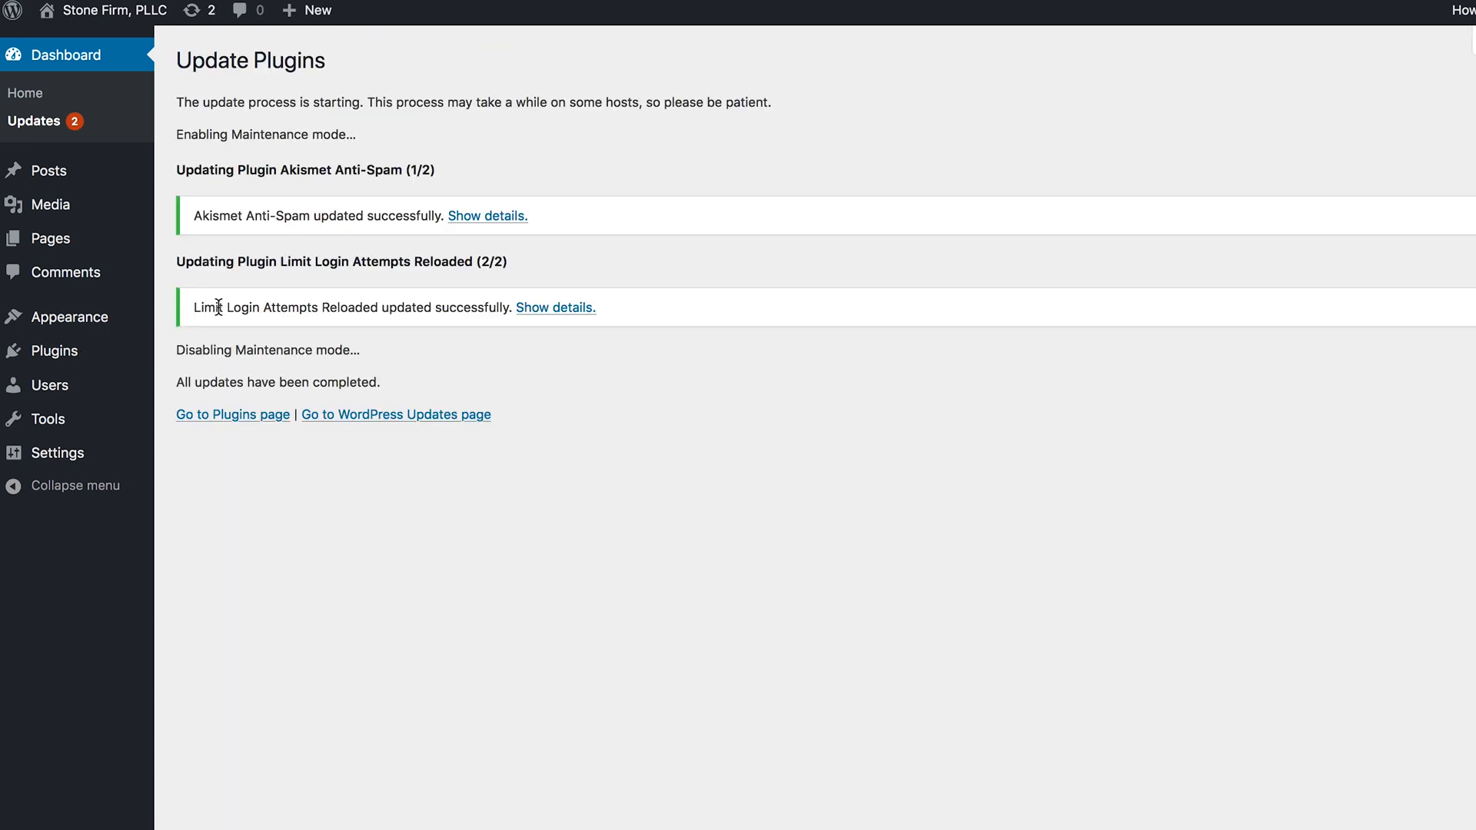
- Update the Twenty Nineteen and Twenty Twenty-One themes
left_click(193, 11)
scroll(519, 465, "down", 5)
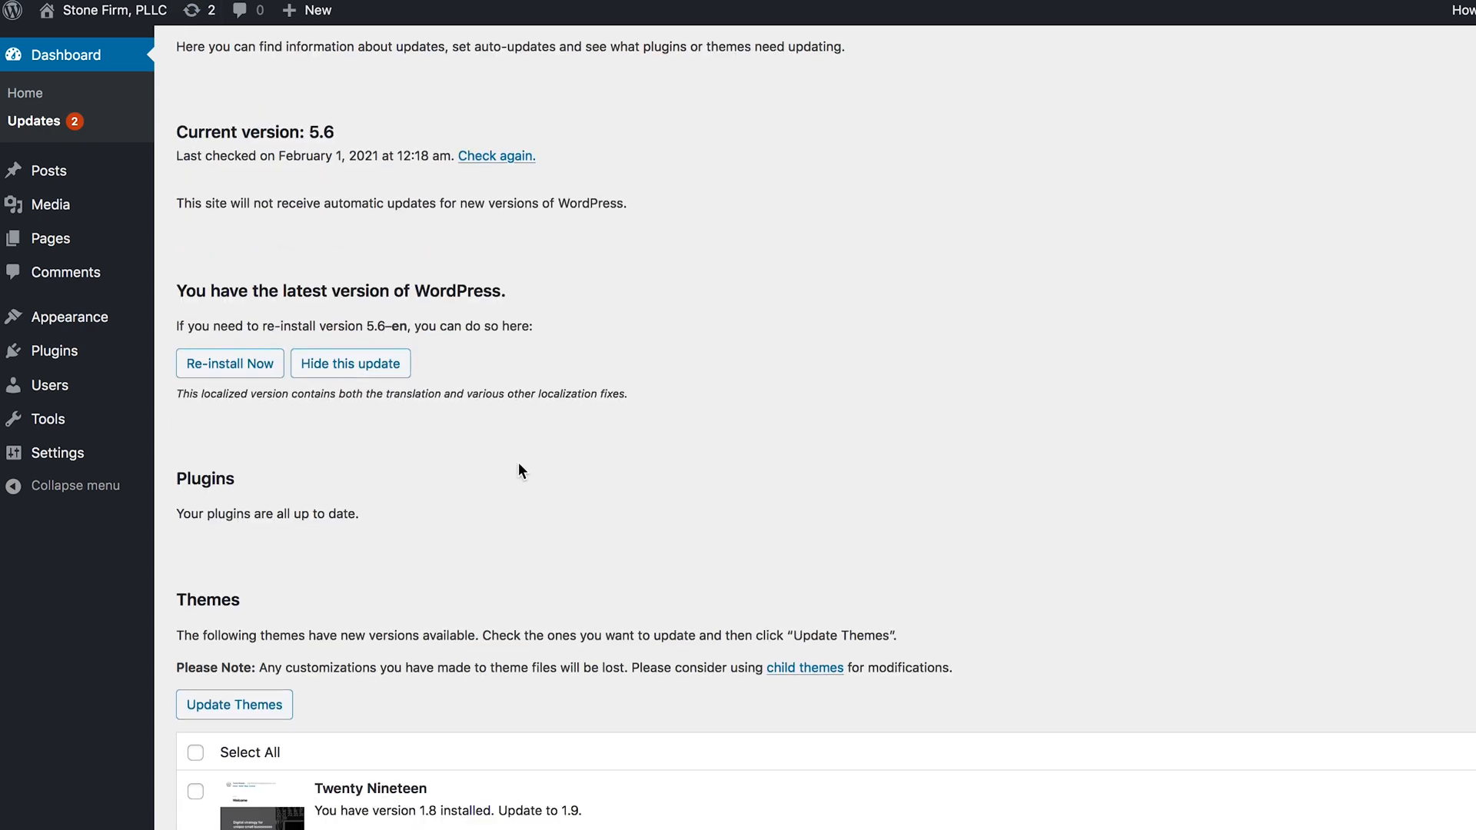
left_click(196, 384)
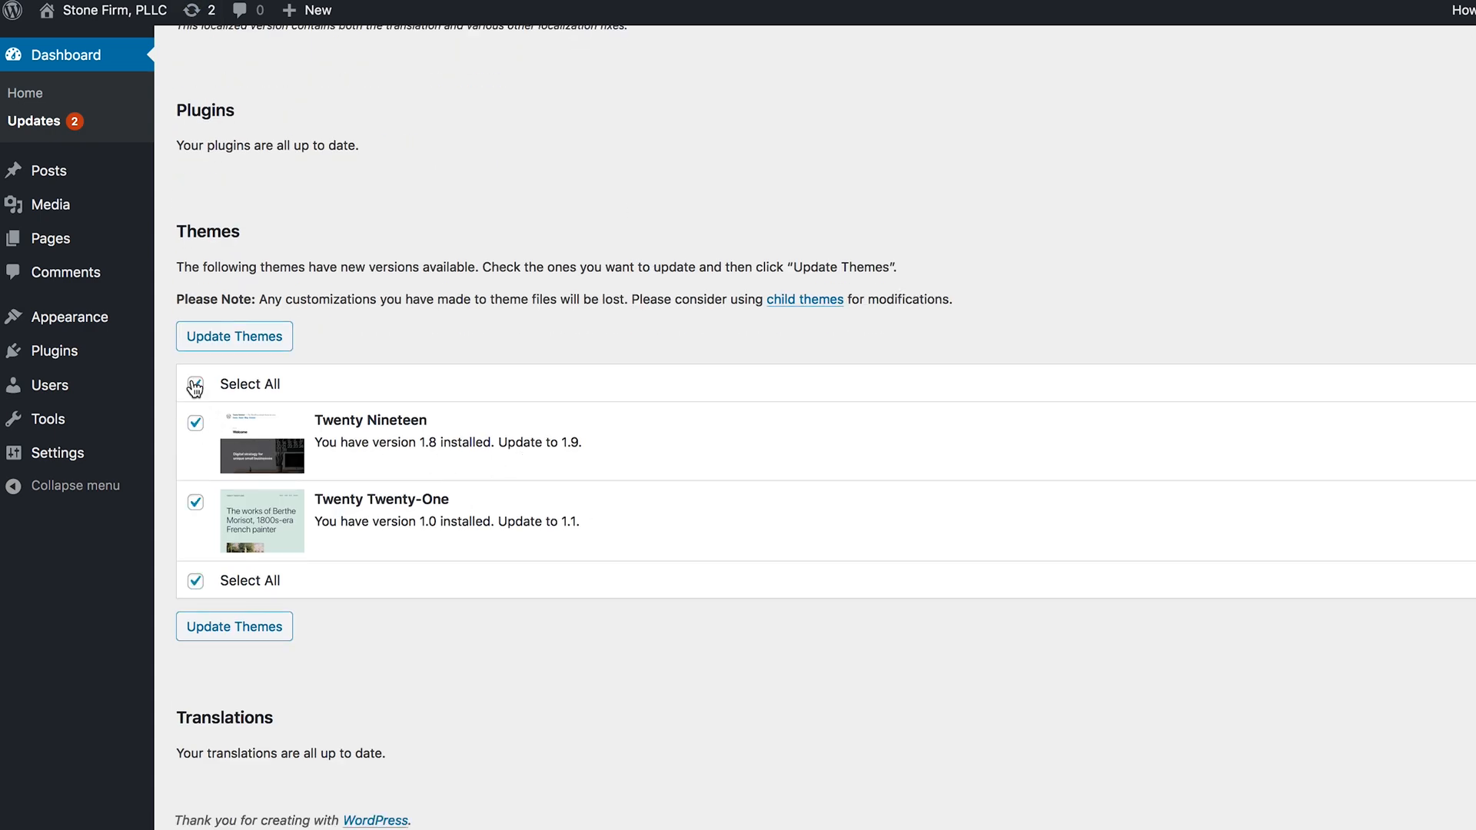
left_click(260, 339)
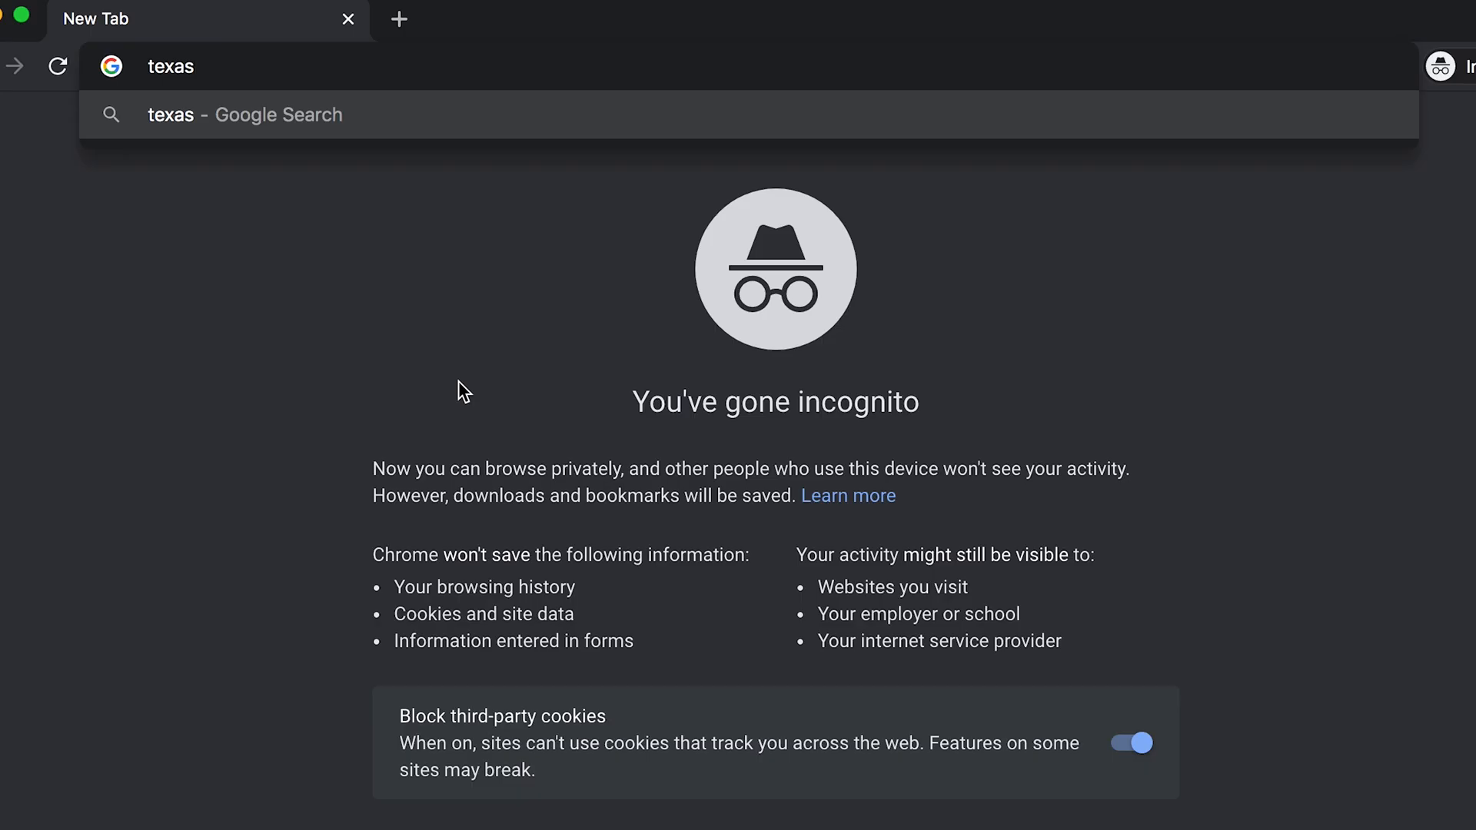
- In an incognito window, open texasclassactionlawyer.com/wp-admin and log in with the administrator username and password
type("classactionl")
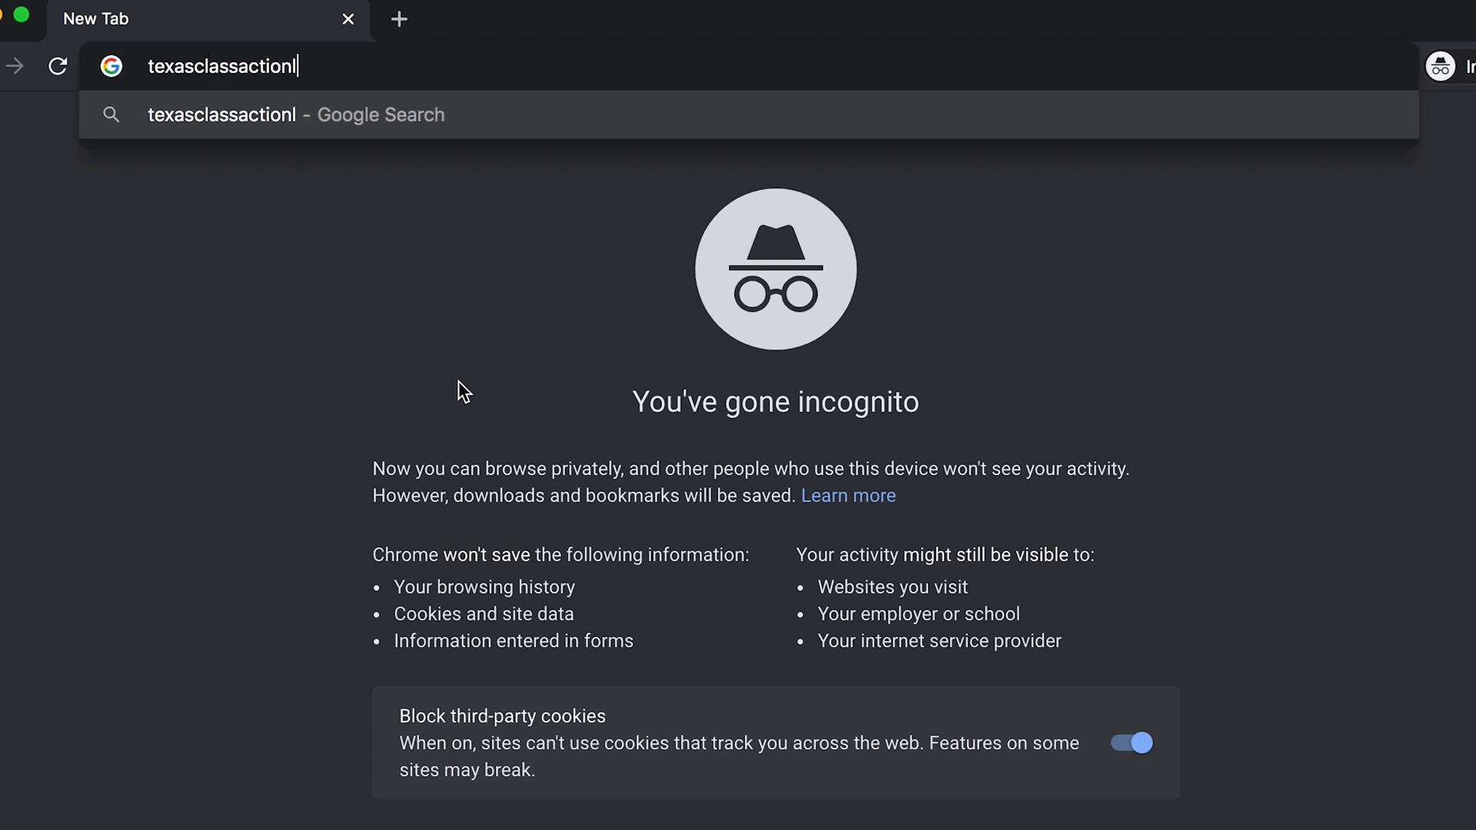
type("awyer.com/")
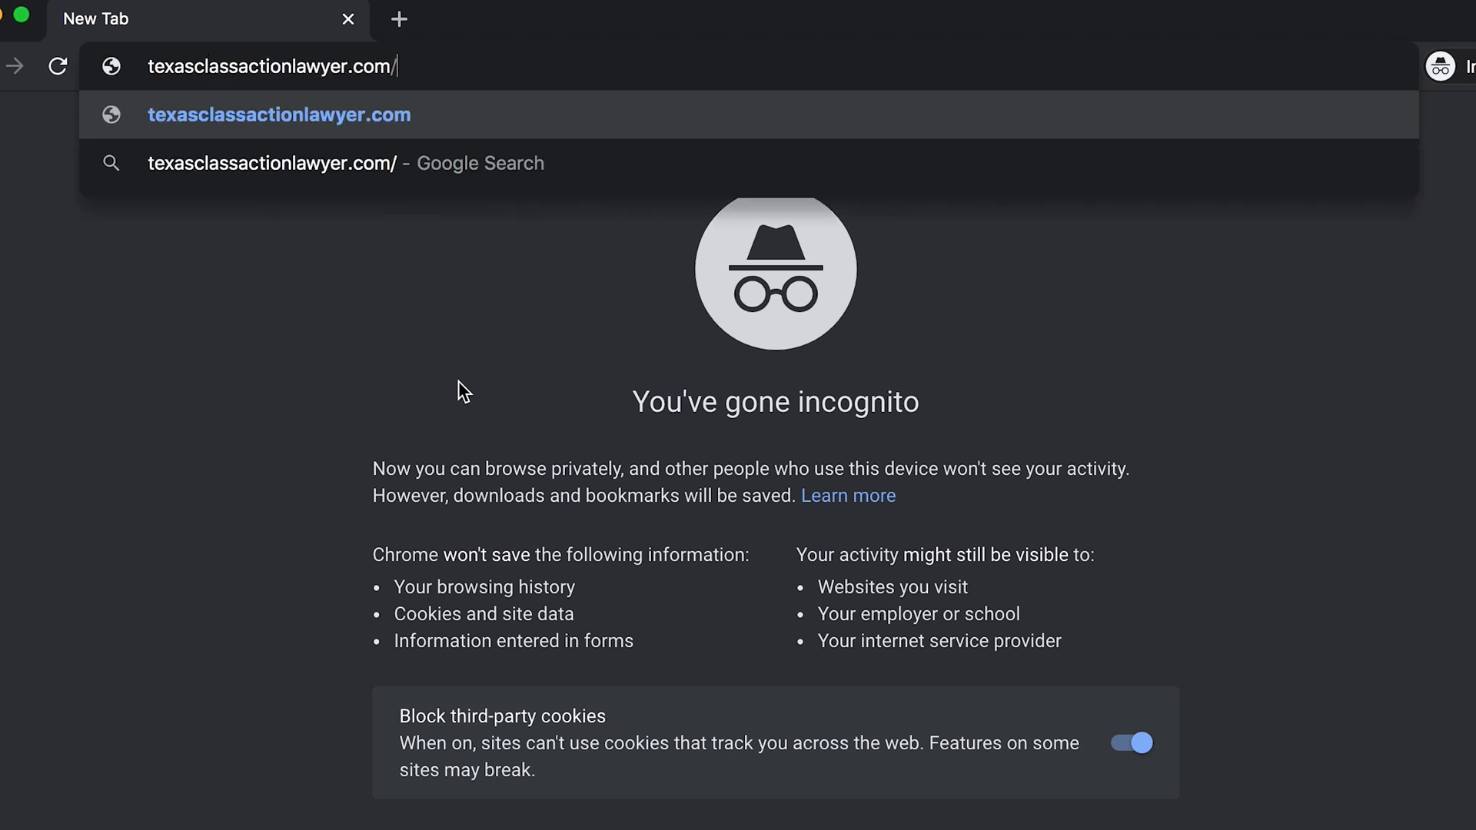
type("wp-admin")
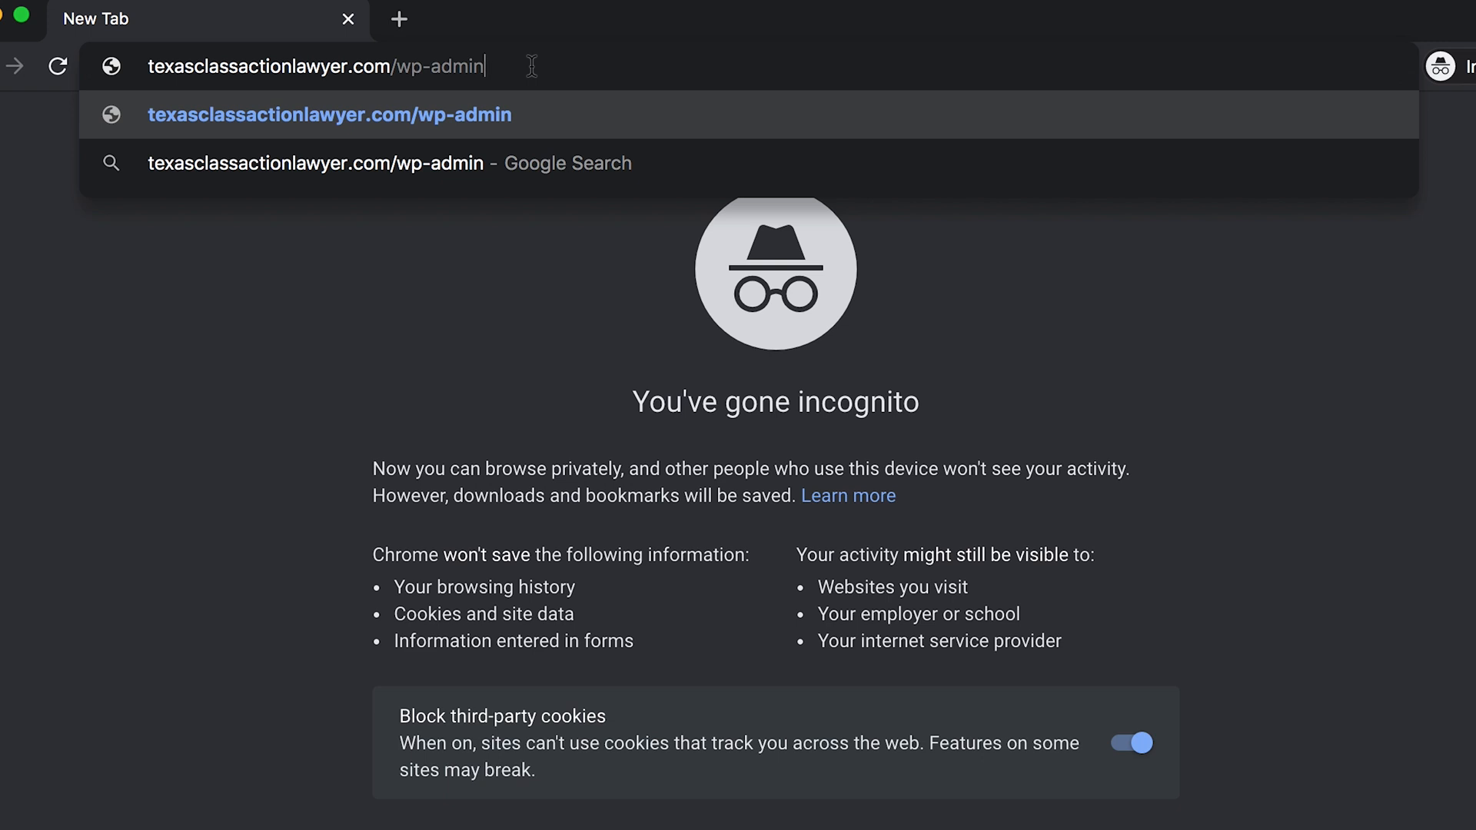
key("Return")
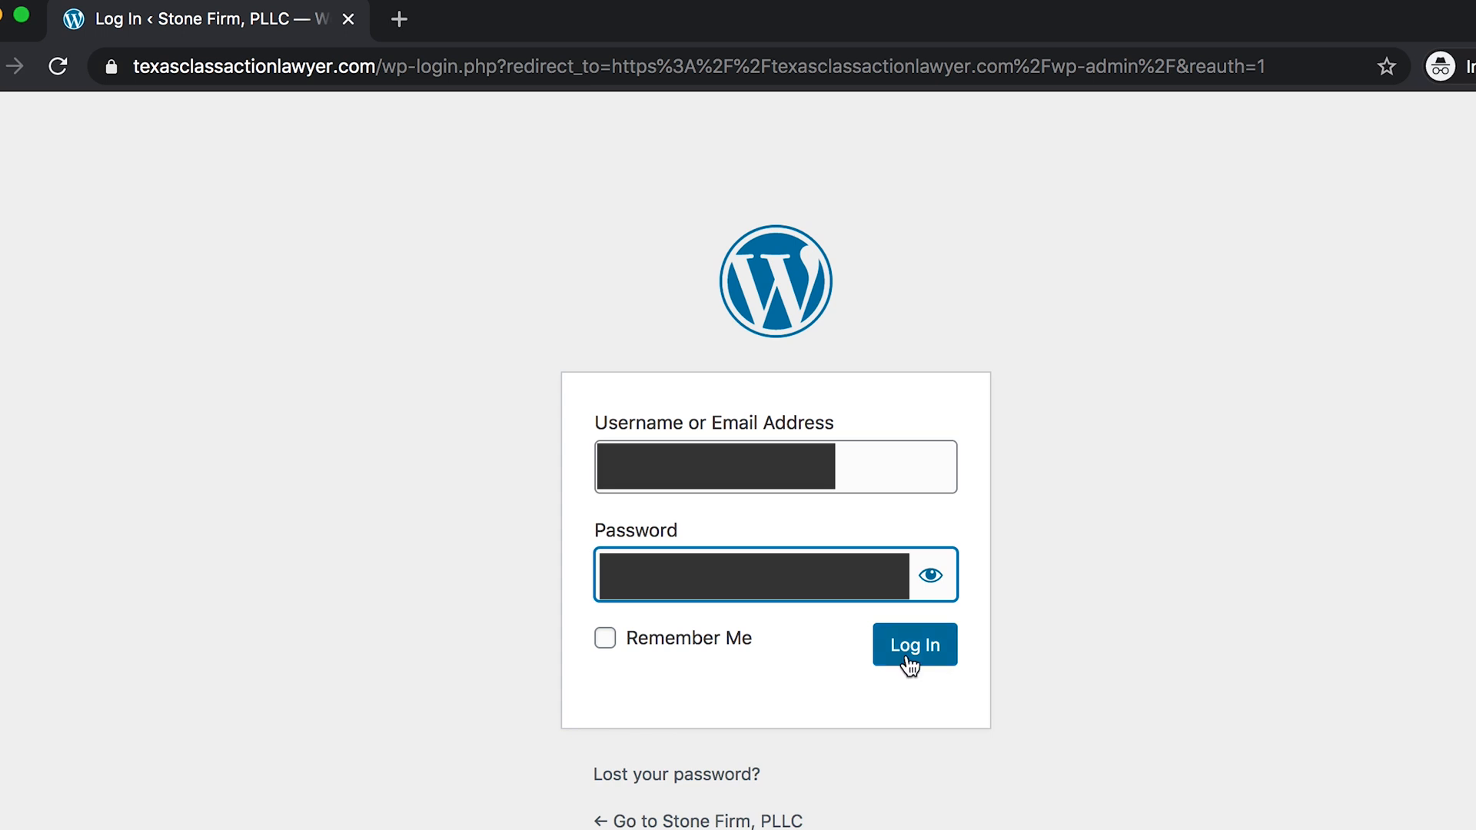
left_click(906, 656)
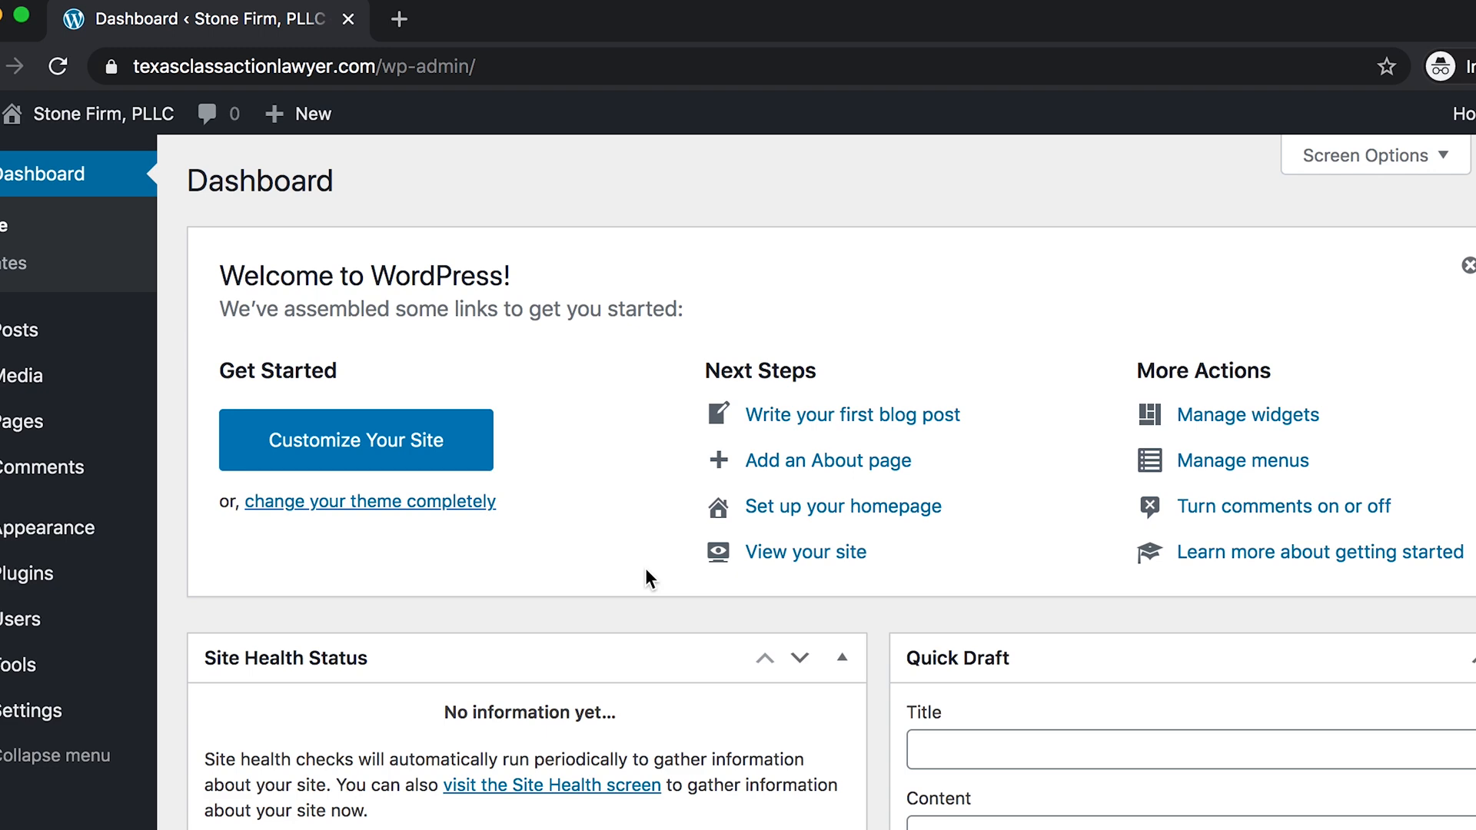
scroll(644, 569, "down", 10)
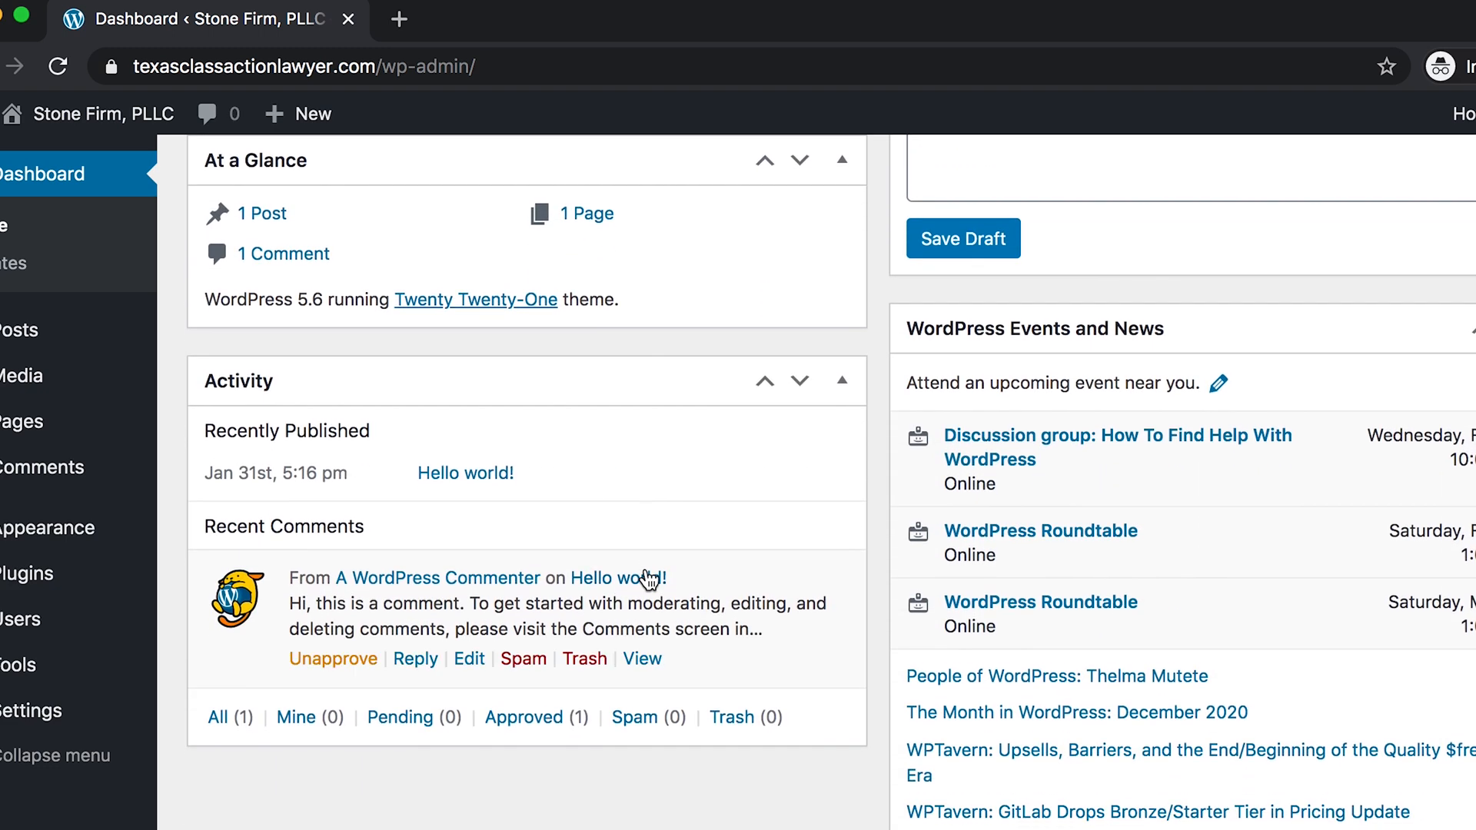